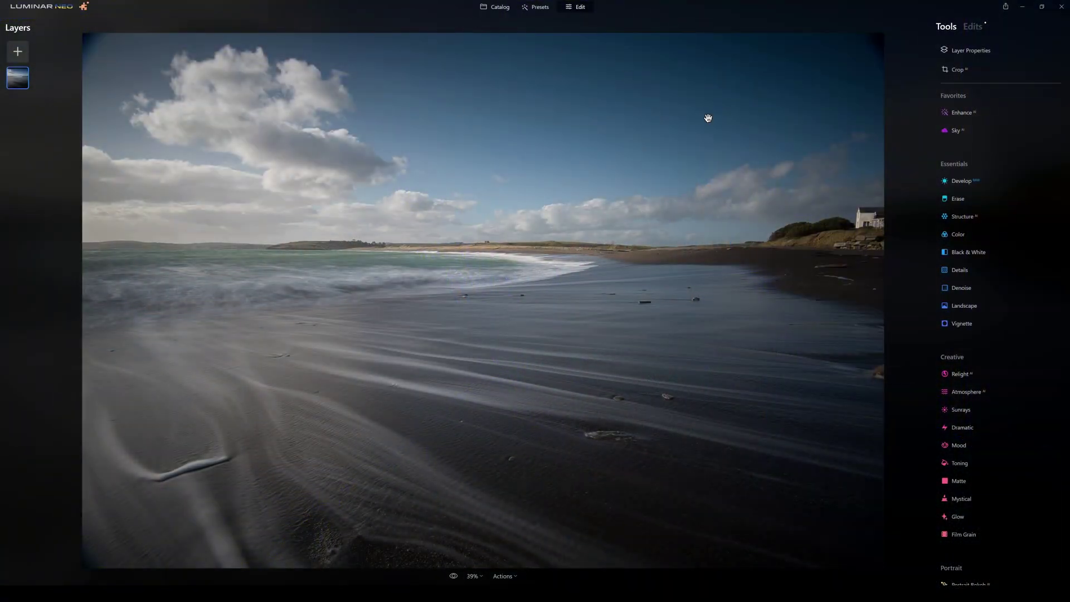
Switch from Edit back to the Catalog grid showing the Neo edits folder.
{"action": "left_click", "coordinate": [500, 8]}
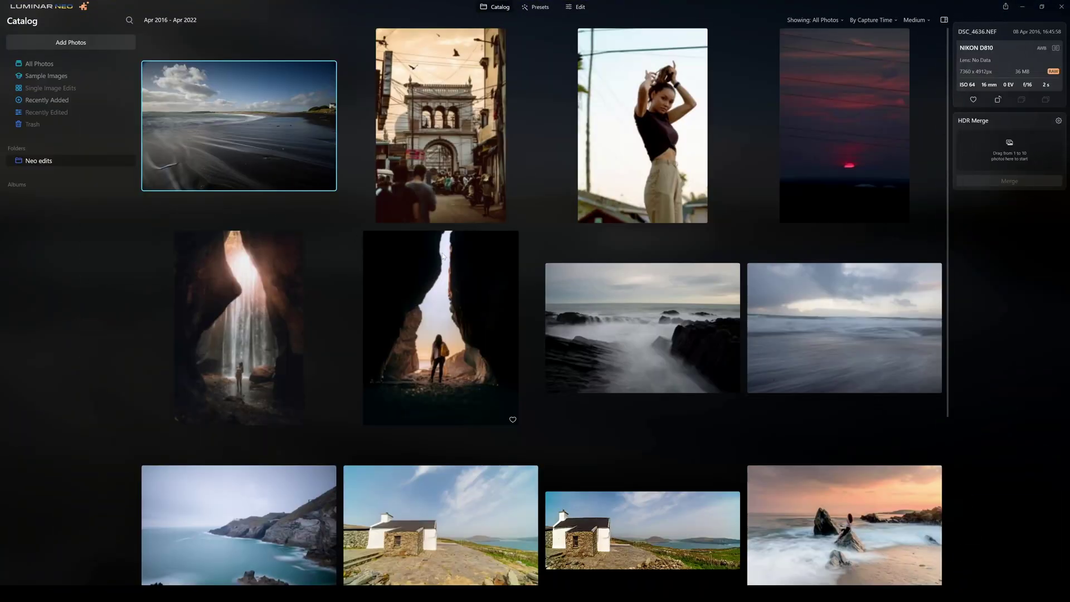
Open DSC_2323.NEF on its own and install the Noiseless extension.
{"action": "scroll", "coordinate": [707, 377], "scroll_direction": "down", "scroll_amount": 3}
{"action": "double_click", "coordinate": [814, 473]}
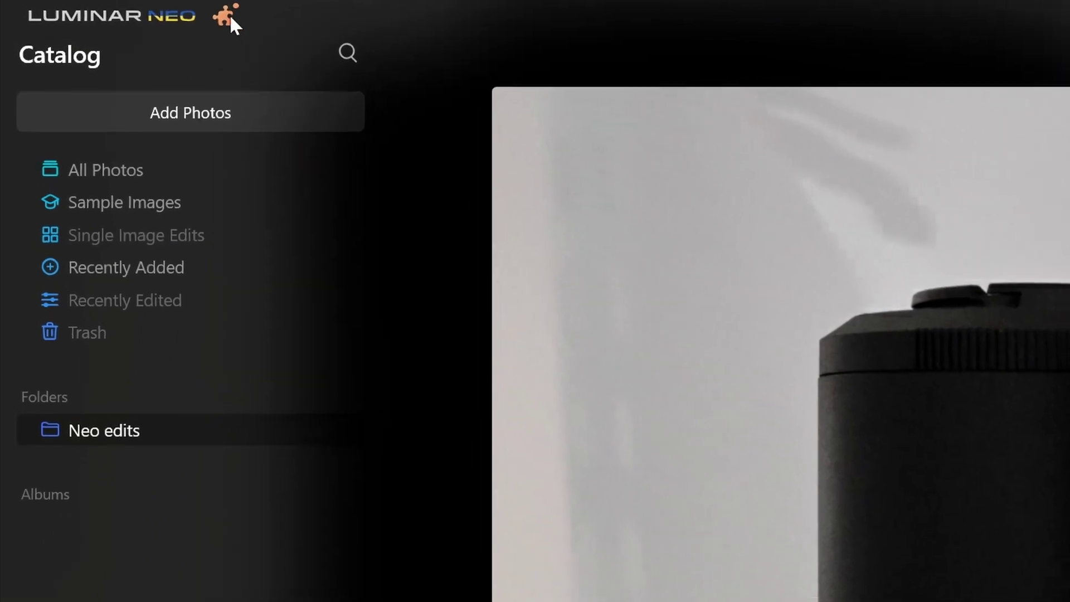
{"action": "left_click", "coordinate": [237, 17]}
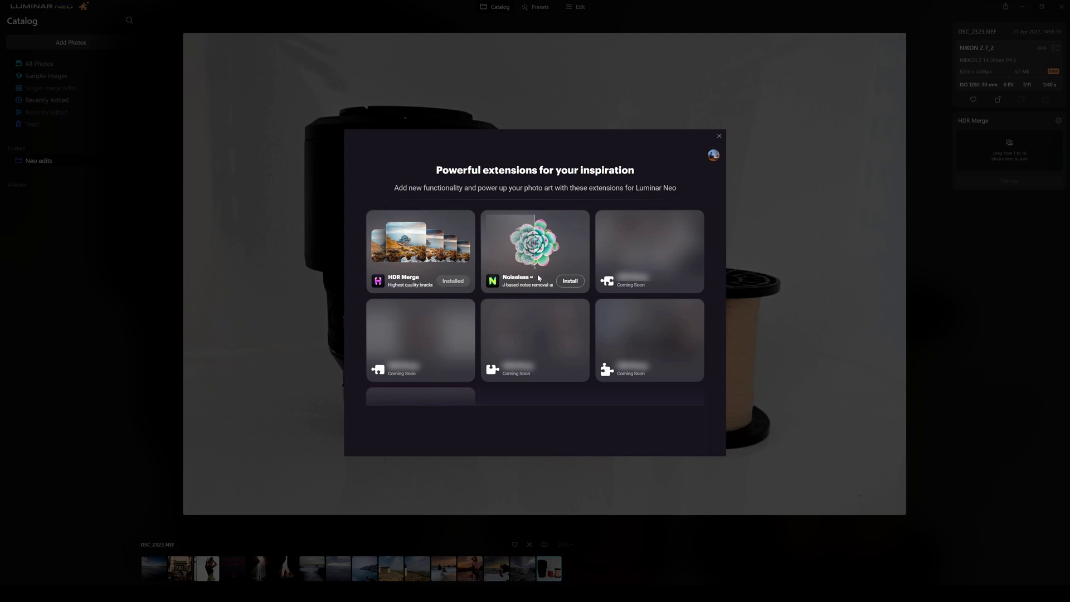
{"action": "left_click", "coordinate": [571, 283]}
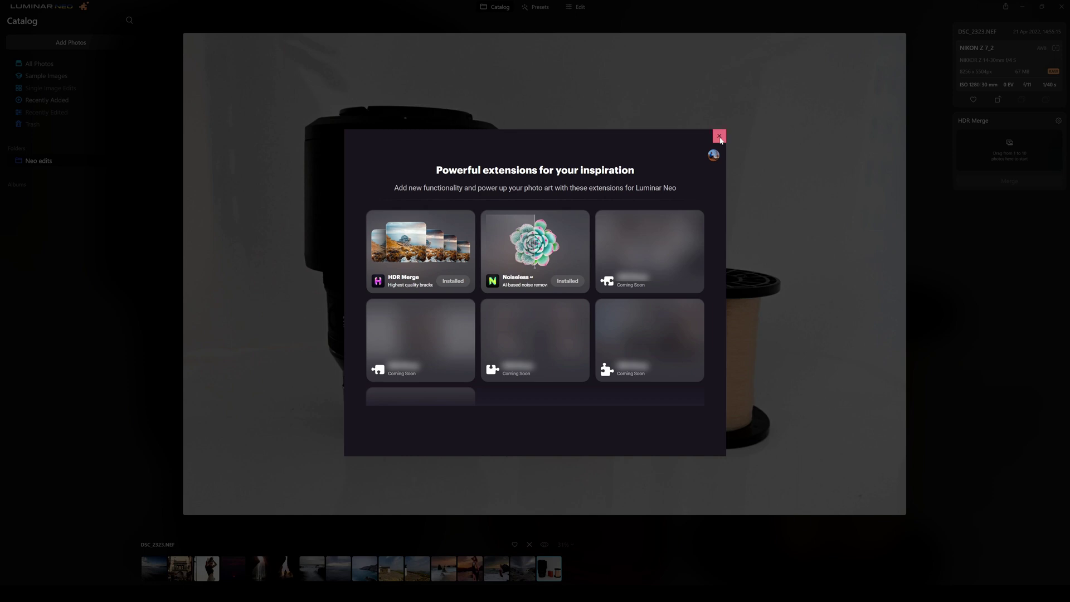
{"action": "left_click", "coordinate": [719, 136]}
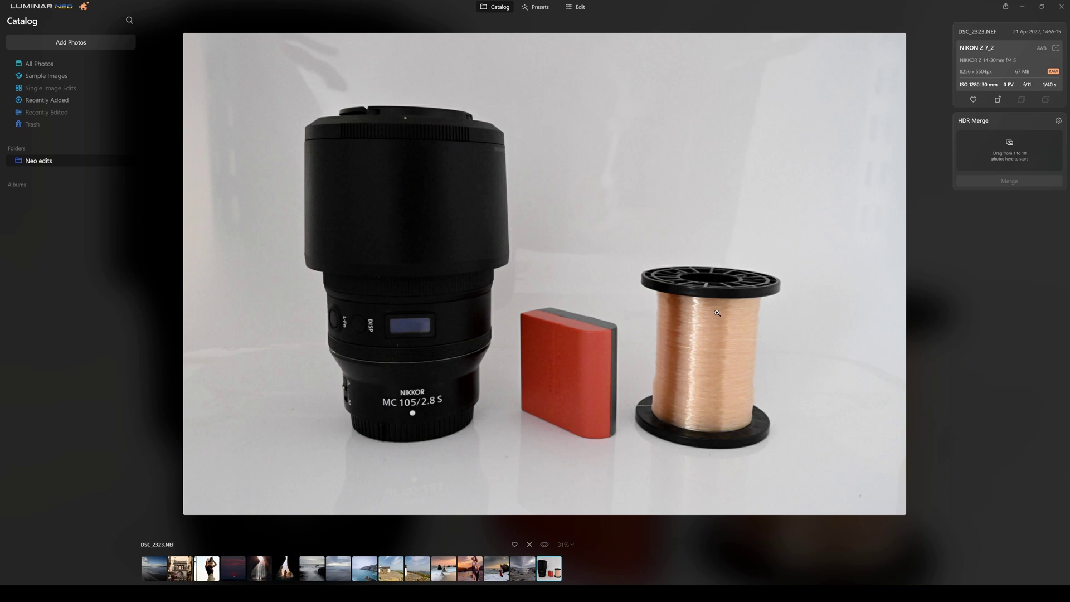
Open the lens photo in Edit at 100% and inspect noise on the spool and orange block.
{"action": "left_click", "coordinate": [578, 7]}
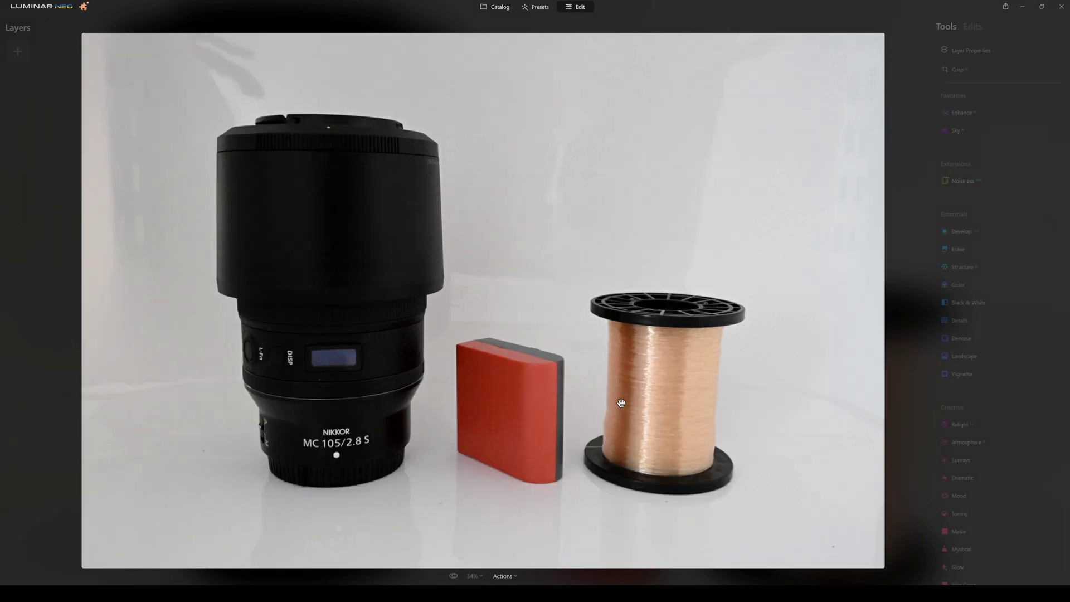
{"action": "left_click", "coordinate": [668, 360]}
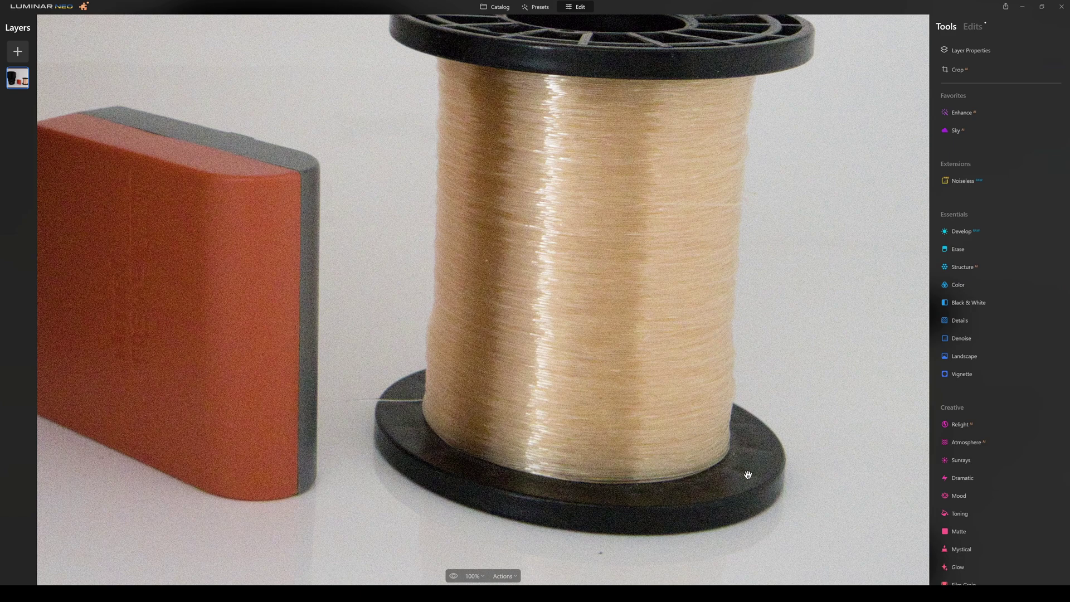
{"action": "left_click_drag", "start_coordinate": [300, 426], "coordinate": [601, 361]}
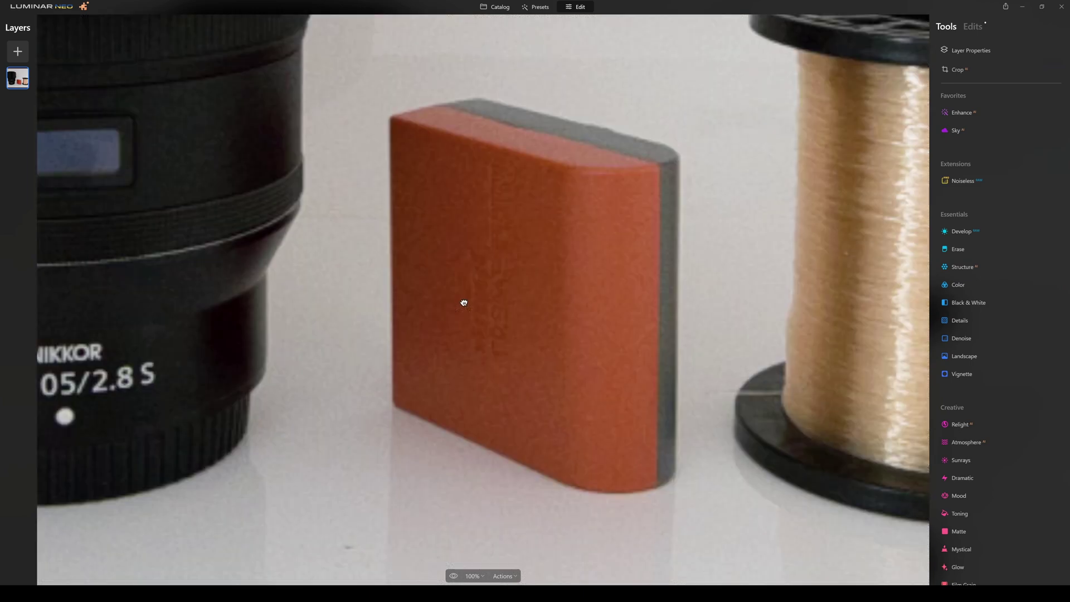
Pan across the NIKKOR lens label and hood, then recentre on the red block and spool.
{"action": "left_click_drag", "start_coordinate": [466, 301], "coordinate": [933, 297]}
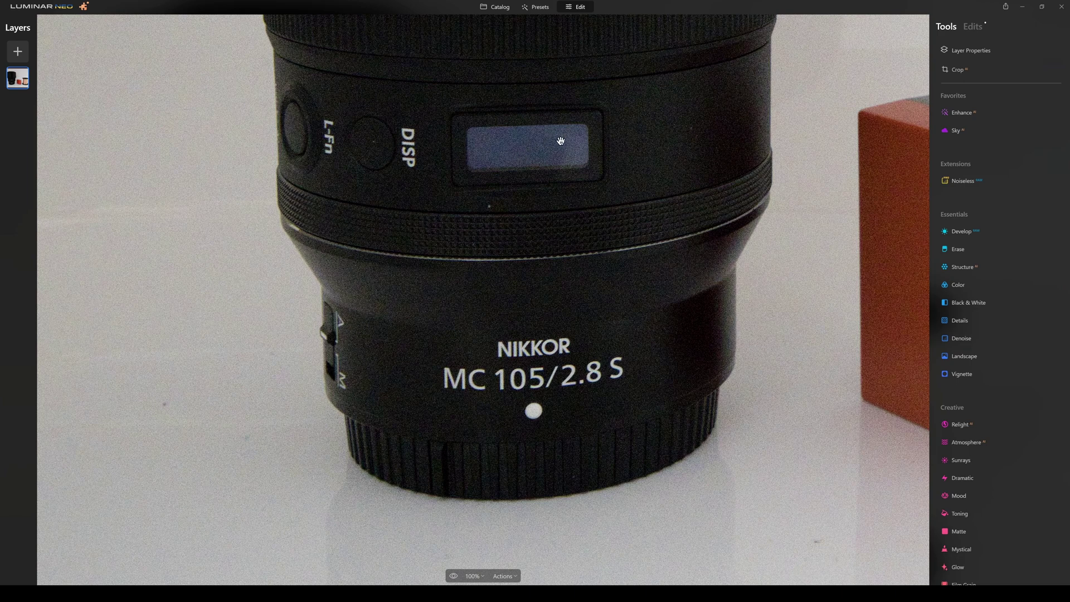
{"action": "left_click_drag", "start_coordinate": [563, 188], "coordinate": [560, 559]}
{"action": "left_click_drag", "start_coordinate": [534, 164], "coordinate": [516, 349]}
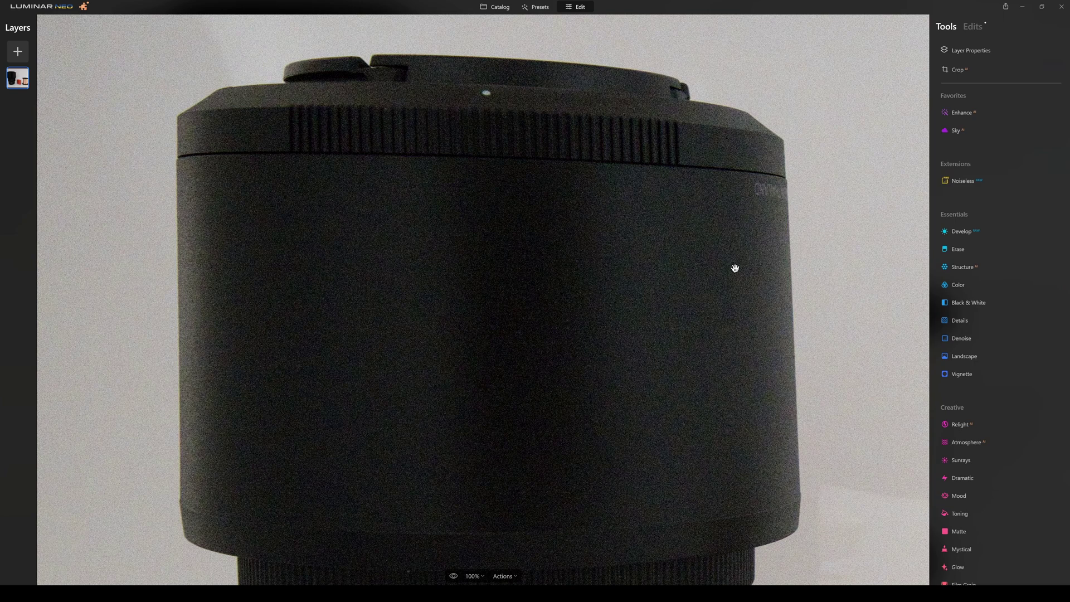
{"action": "left_click_drag", "start_coordinate": [735, 268], "coordinate": [101, 129]}
{"action": "left_click_drag", "start_coordinate": [490, 479], "coordinate": [496, 199]}
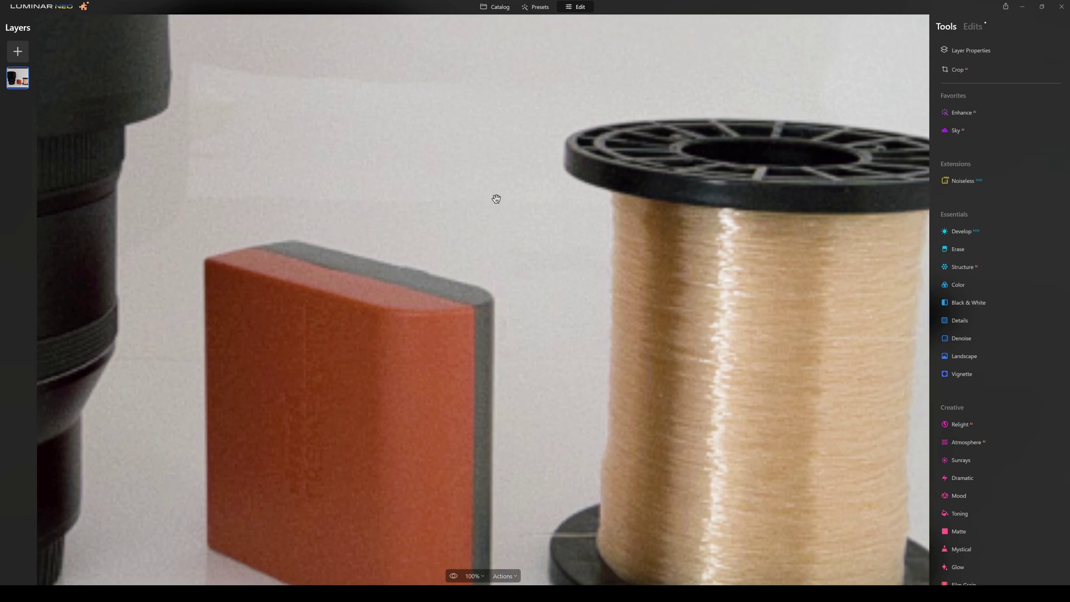
{"action": "left_click_drag", "start_coordinate": [590, 227], "coordinate": [462, 191]}
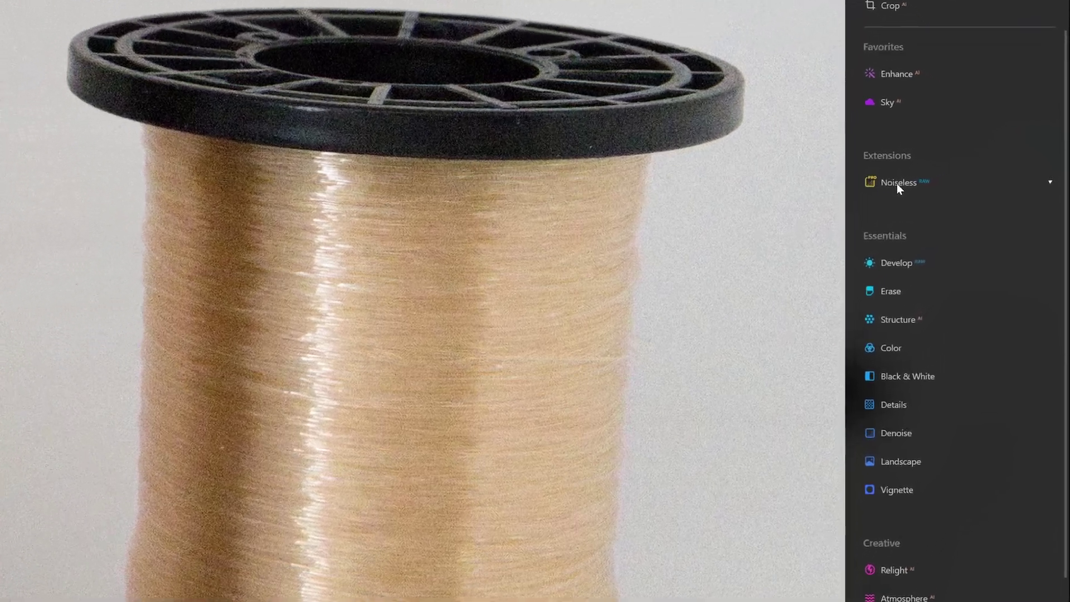
Apply Noiseless at High: Luminosity Denoise 50, Color Denoise 50, Details 50, Sharpness 30.
{"action": "left_click", "coordinate": [928, 184]}
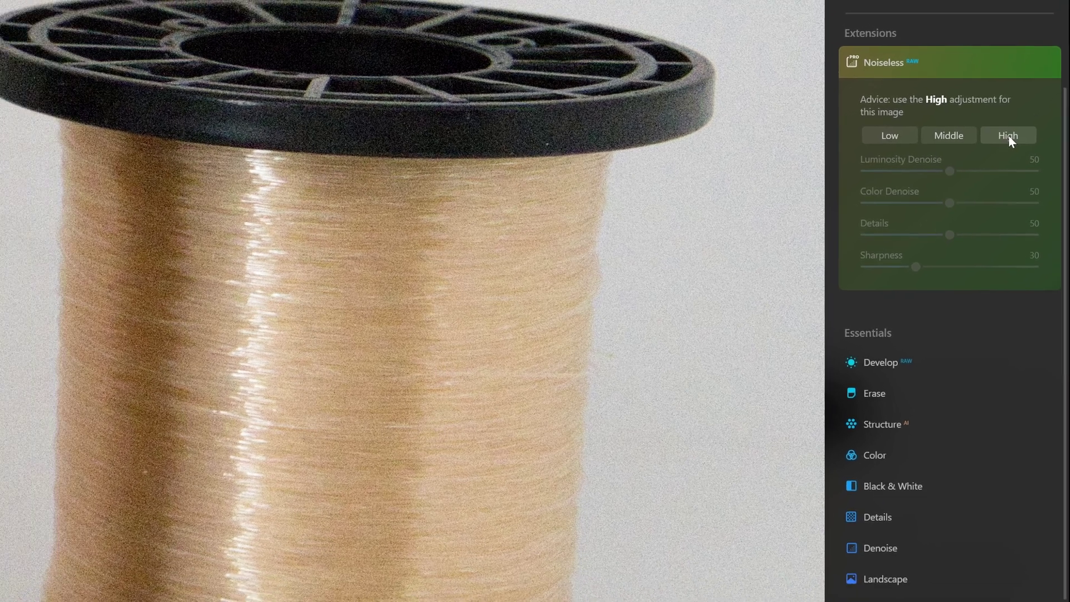
{"action": "left_click", "coordinate": [1003, 131]}
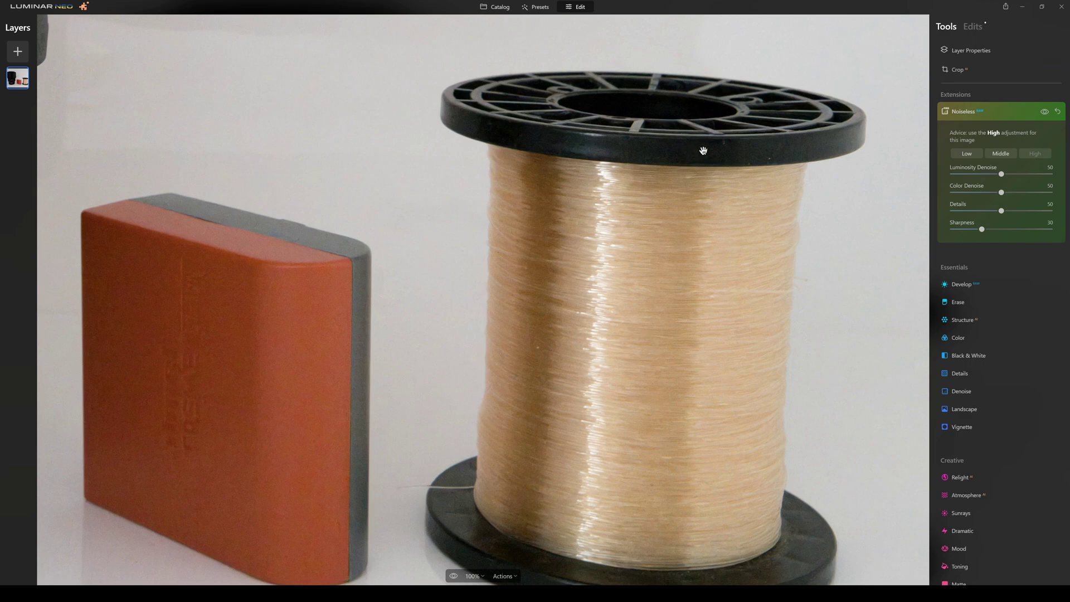
{"action": "left_click_drag", "start_coordinate": [703, 150], "coordinate": [641, 327]}
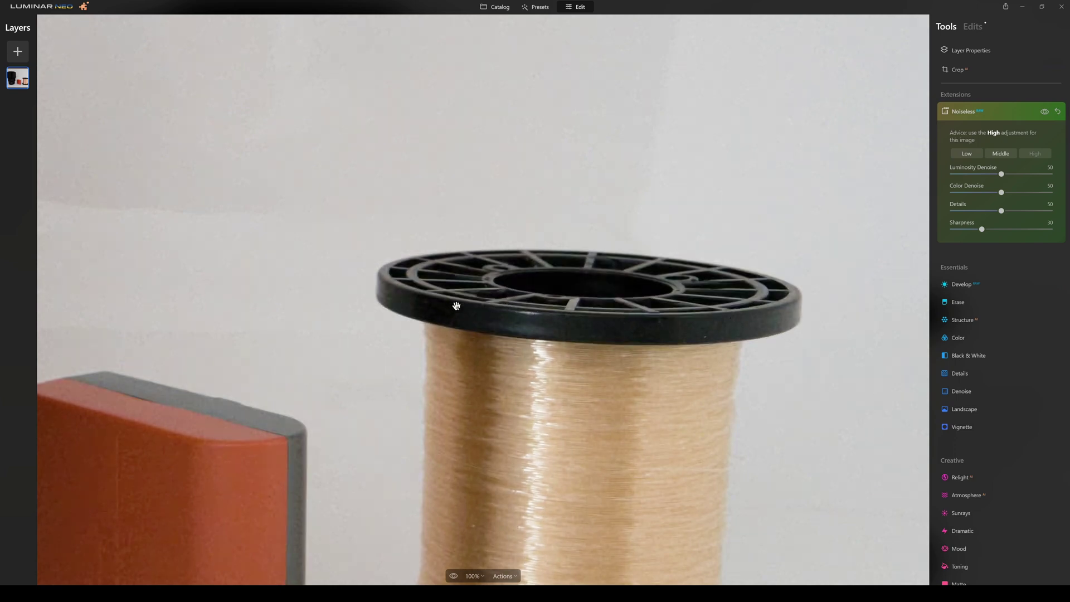
{"action": "left_click_drag", "start_coordinate": [584, 287], "coordinate": [620, 107]}
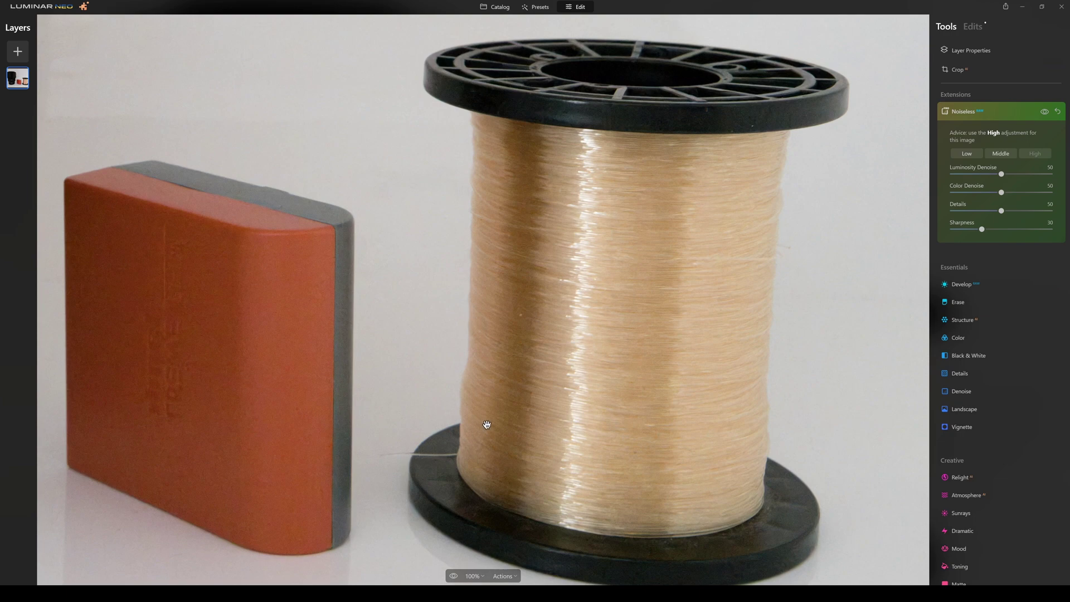
{"action": "left_click", "coordinate": [453, 576]}
{"action": "left_click", "coordinate": [453, 577]}
{"action": "left_click", "coordinate": [453, 577]}
{"action": "left_click", "coordinate": [453, 577]}
{"action": "left_click_drag", "start_coordinate": [262, 379], "coordinate": [543, 312]}
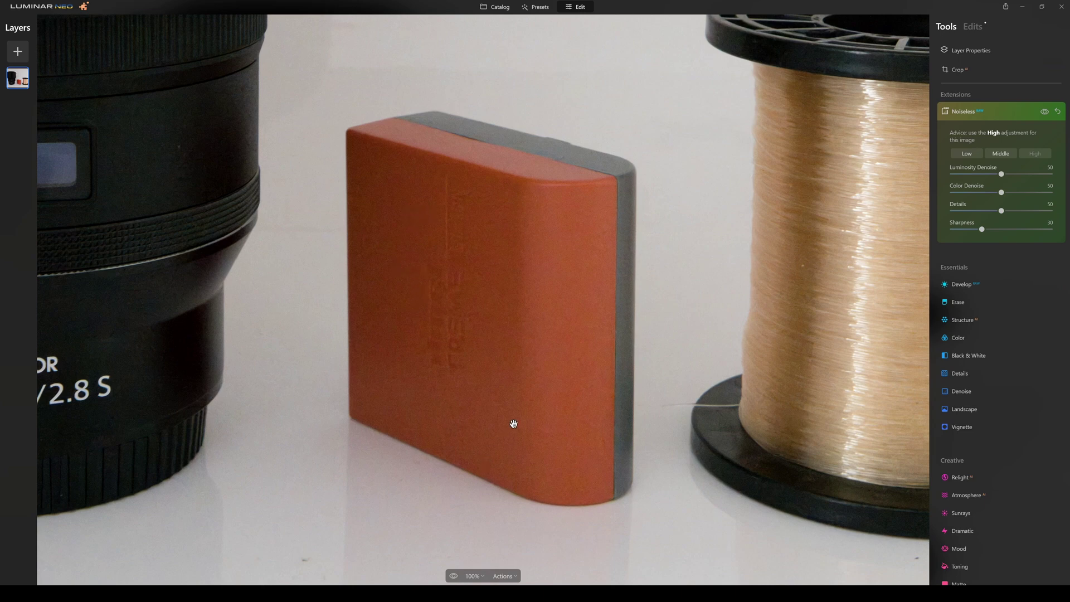
{"action": "left_click", "coordinate": [454, 577]}
{"action": "left_click", "coordinate": [454, 577]}
{"action": "left_click", "coordinate": [454, 576]}
{"action": "left_click", "coordinate": [454, 577]}
{"action": "left_click_drag", "start_coordinate": [362, 280], "coordinate": [845, 275]}
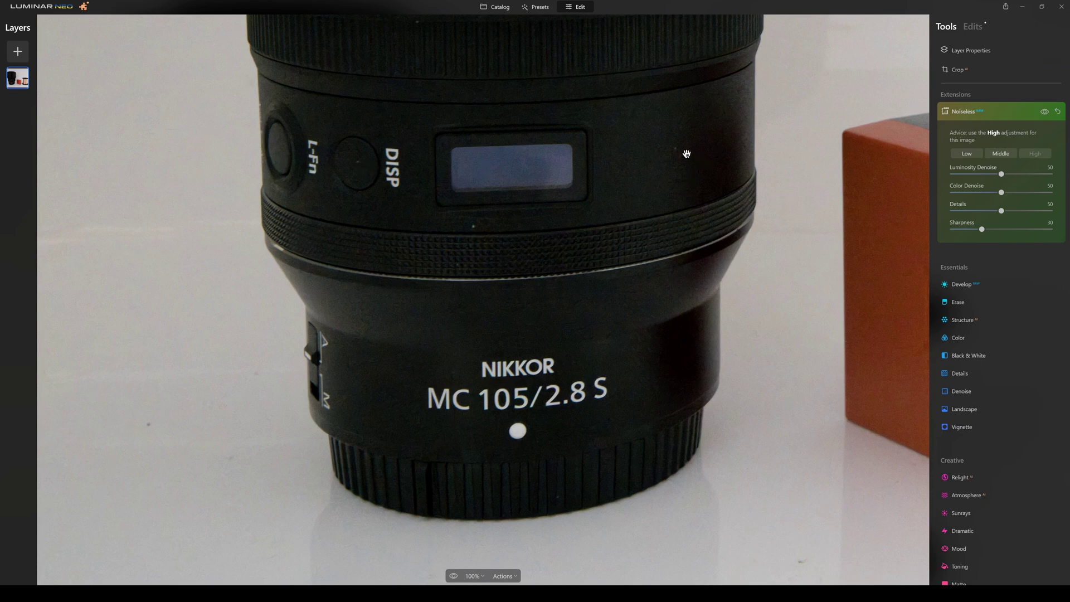
Compare the denoised lens hood and lettering with the original, then fit the whole photo to the window.
{"action": "left_click_drag", "start_coordinate": [546, 112], "coordinate": [559, 429]}
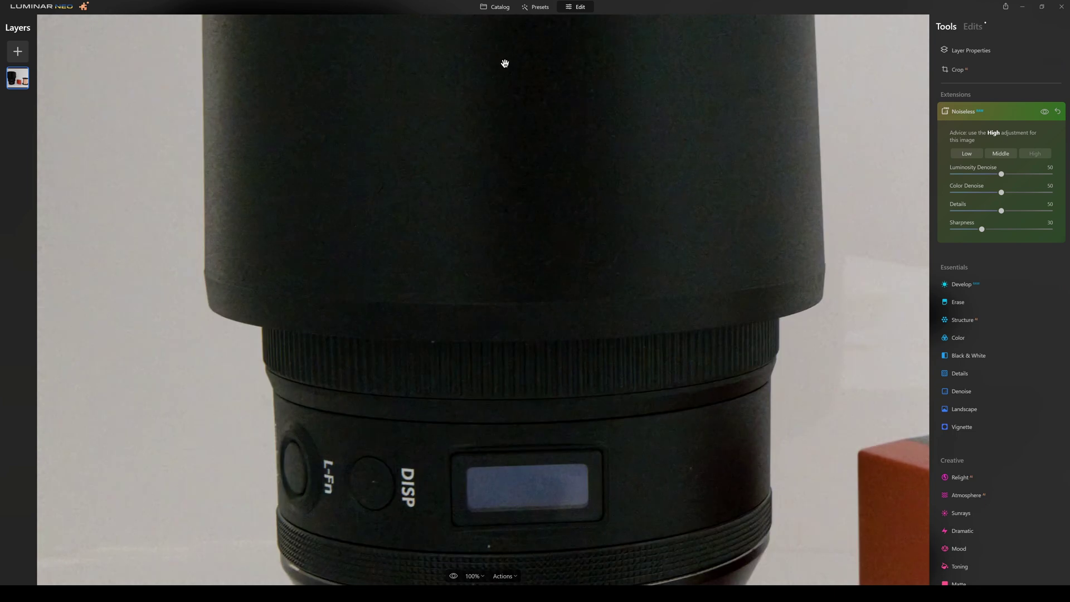
{"action": "left_click_drag", "start_coordinate": [482, 105], "coordinate": [481, 413]}
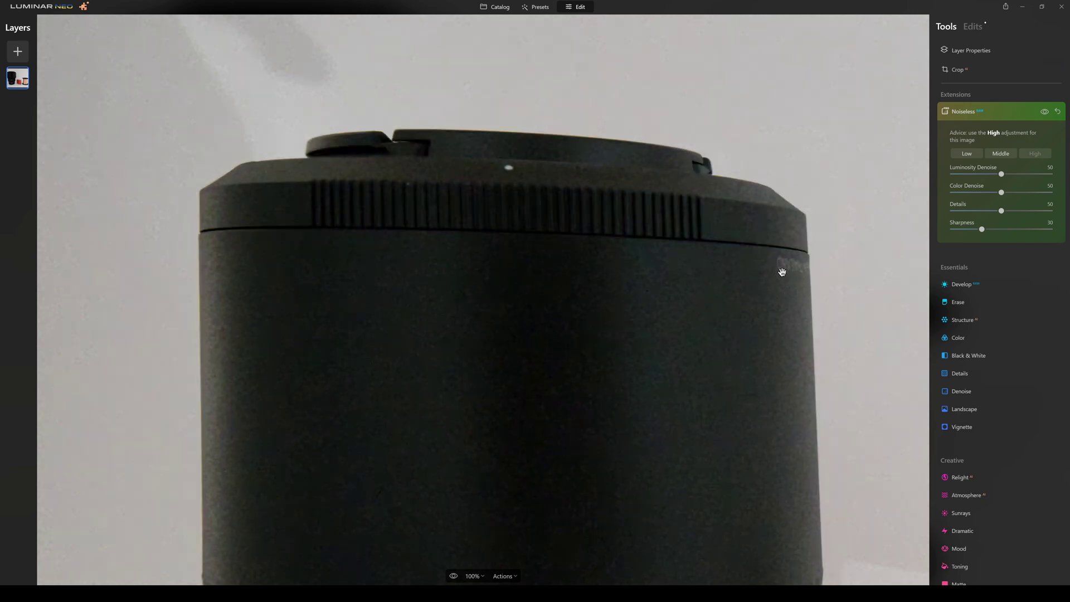
{"action": "left_click", "coordinate": [453, 576]}
{"action": "left_click_drag", "start_coordinate": [596, 279], "coordinate": [342, 57]}
{"action": "left_click_drag", "start_coordinate": [425, 277], "coordinate": [569, 22]}
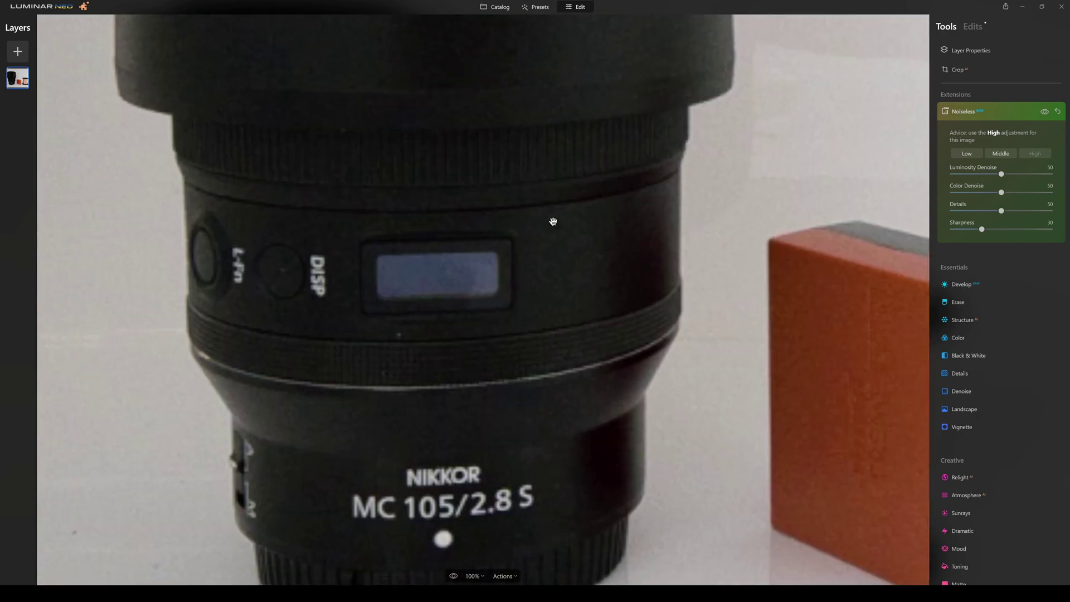
{"action": "left_click", "coordinate": [550, 236]}
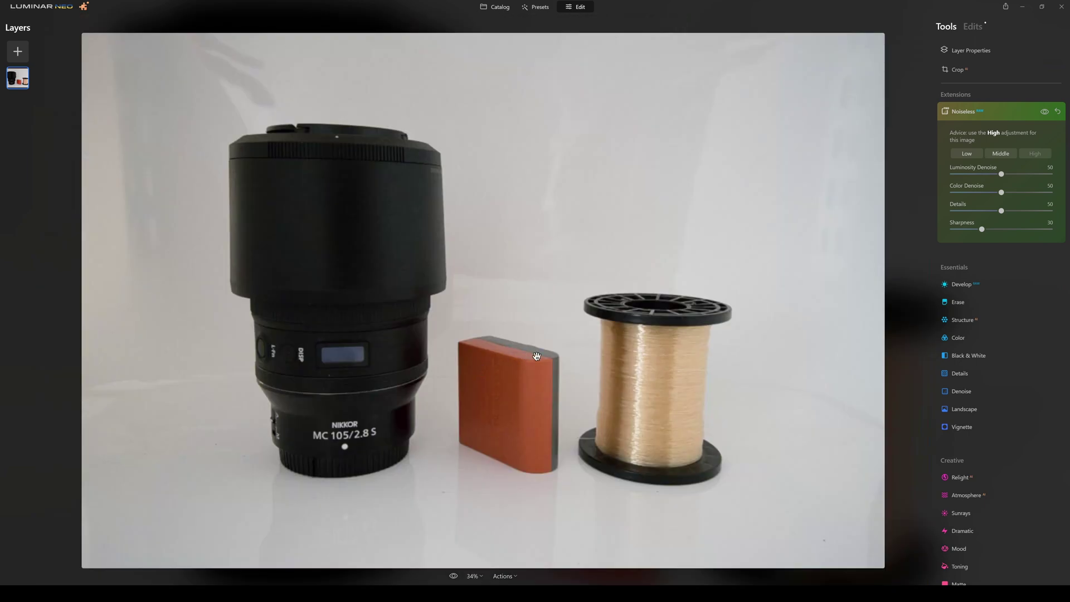
Zoom to 200% and compare the denoised thread spool against the grainy original.
{"action": "left_click", "coordinate": [481, 576]}
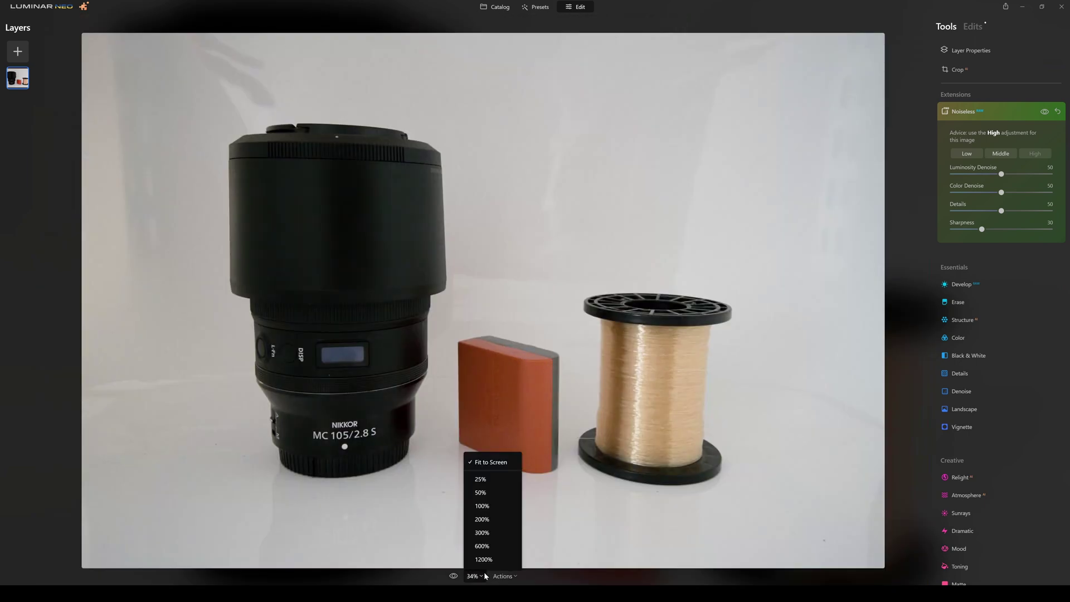
{"action": "left_click", "coordinate": [480, 519]}
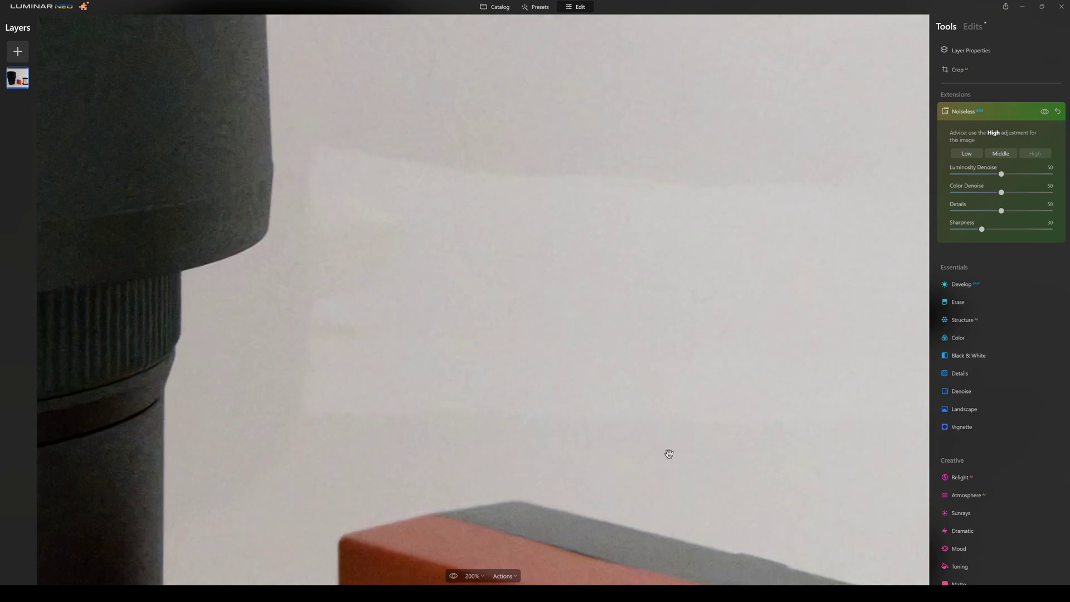
{"action": "left_click_drag", "start_coordinate": [669, 454], "coordinate": [282, 102]}
{"action": "left_click_drag", "start_coordinate": [502, 251], "coordinate": [125, 363]}
{"action": "left_click_drag", "start_coordinate": [422, 350], "coordinate": [389, 358]}
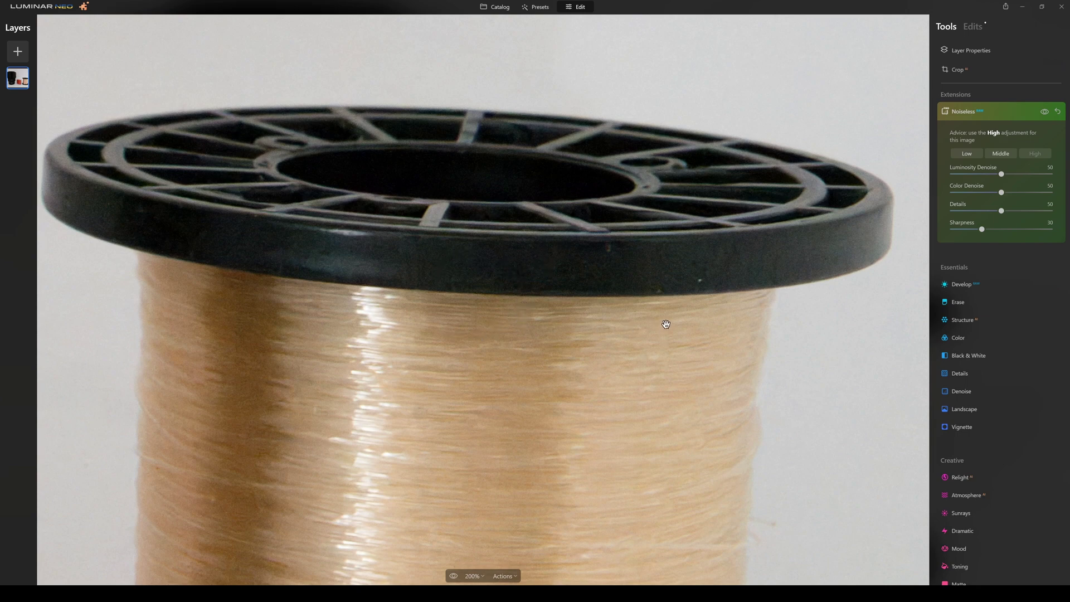
{"action": "left_click", "coordinate": [453, 577]}
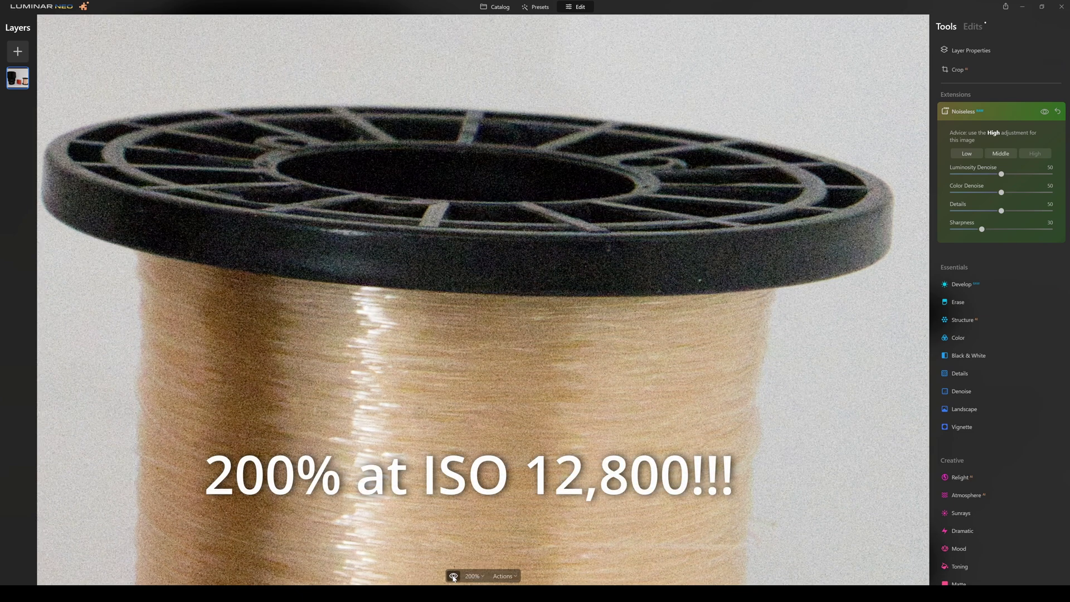
{"action": "left_click", "coordinate": [453, 577]}
{"action": "left_click", "coordinate": [453, 577]}
{"action": "left_click_drag", "start_coordinate": [425, 530], "coordinate": [537, 130]}
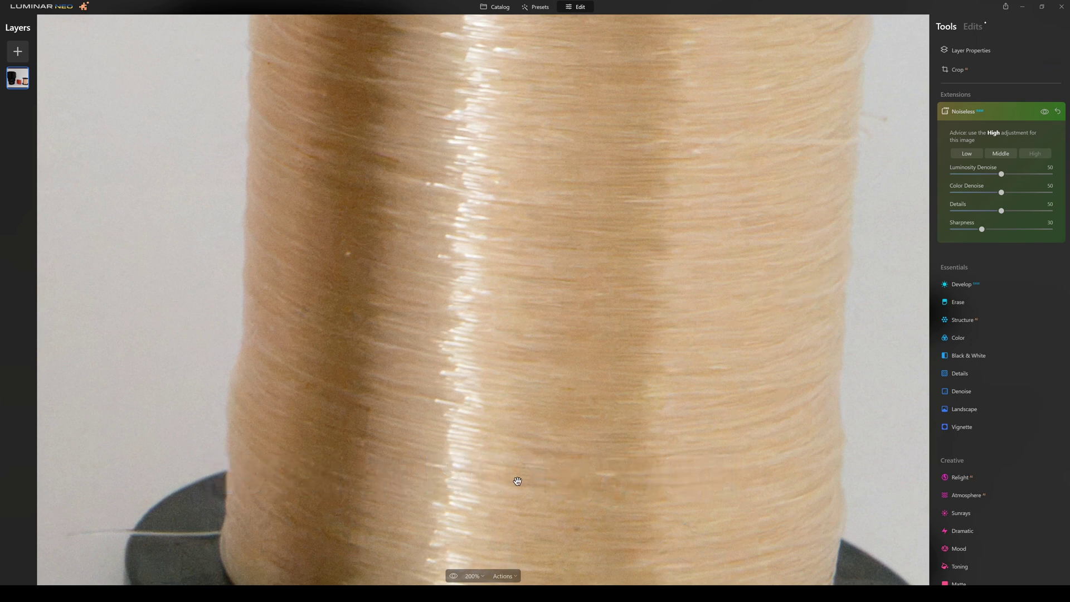
{"action": "left_click", "coordinate": [453, 577]}
{"action": "left_click", "coordinate": [453, 576]}
Compare the orange battery's denoising against the original.
{"action": "left_click_drag", "start_coordinate": [387, 296], "coordinate": [859, 139]}
{"action": "left_click_drag", "start_coordinate": [484, 240], "coordinate": [649, 580]}
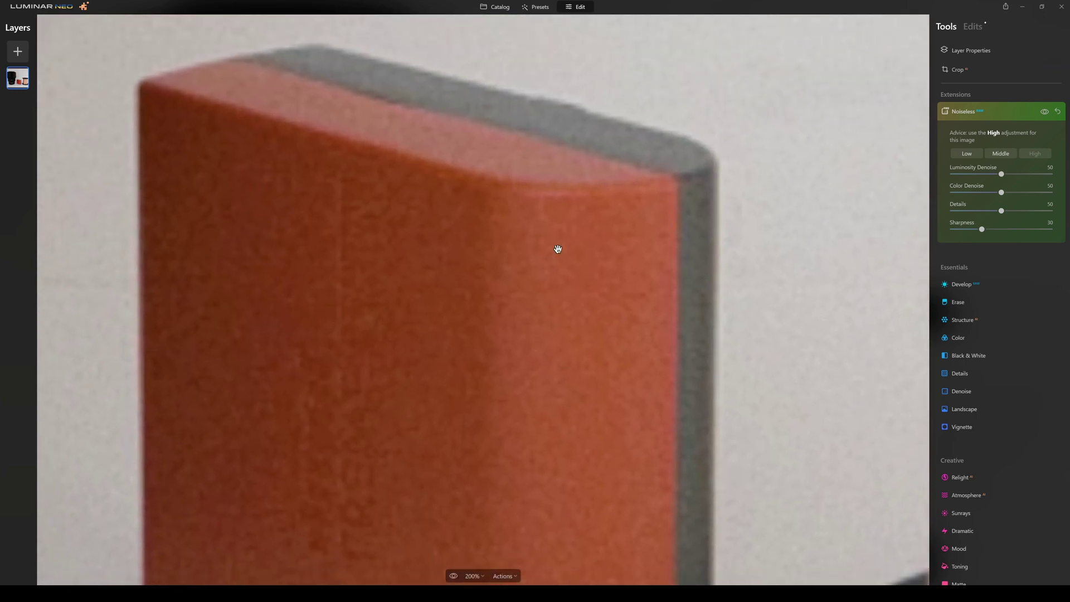
{"action": "left_click_drag", "start_coordinate": [559, 249], "coordinate": [550, 351]}
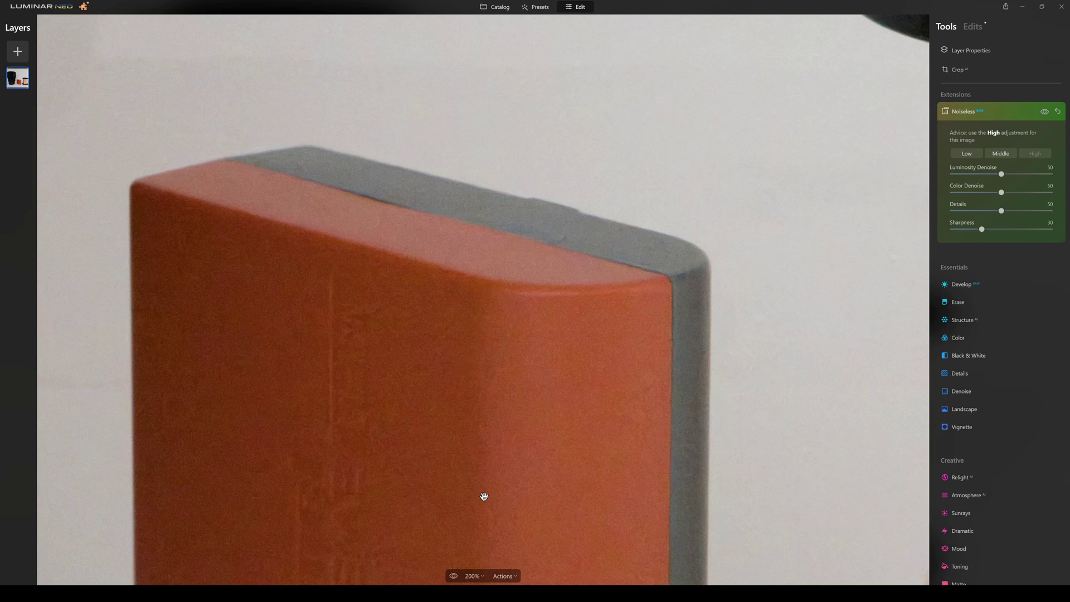
{"action": "left_click", "coordinate": [454, 577]}
{"action": "left_click", "coordinate": [453, 577]}
Compare the NIKKOR lens lettering with the original, then return to 100% zoom.
{"action": "left_click_drag", "start_coordinate": [450, 254], "coordinate": [916, 226]}
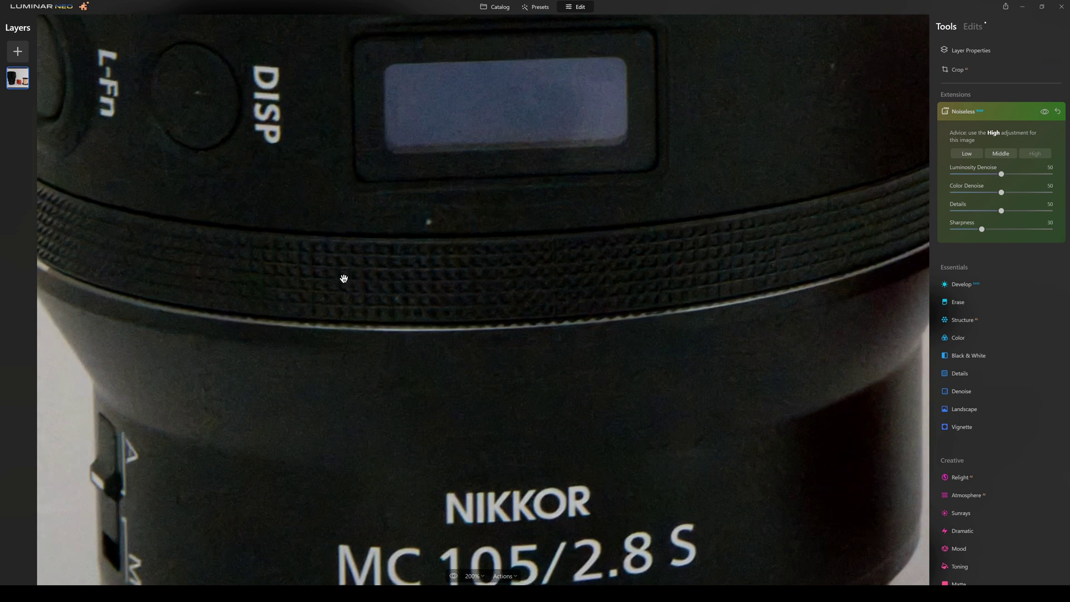
{"action": "left_click", "coordinate": [453, 577]}
{"action": "left_click", "coordinate": [454, 576]}
{"action": "left_click_drag", "start_coordinate": [508, 452], "coordinate": [544, 167]}
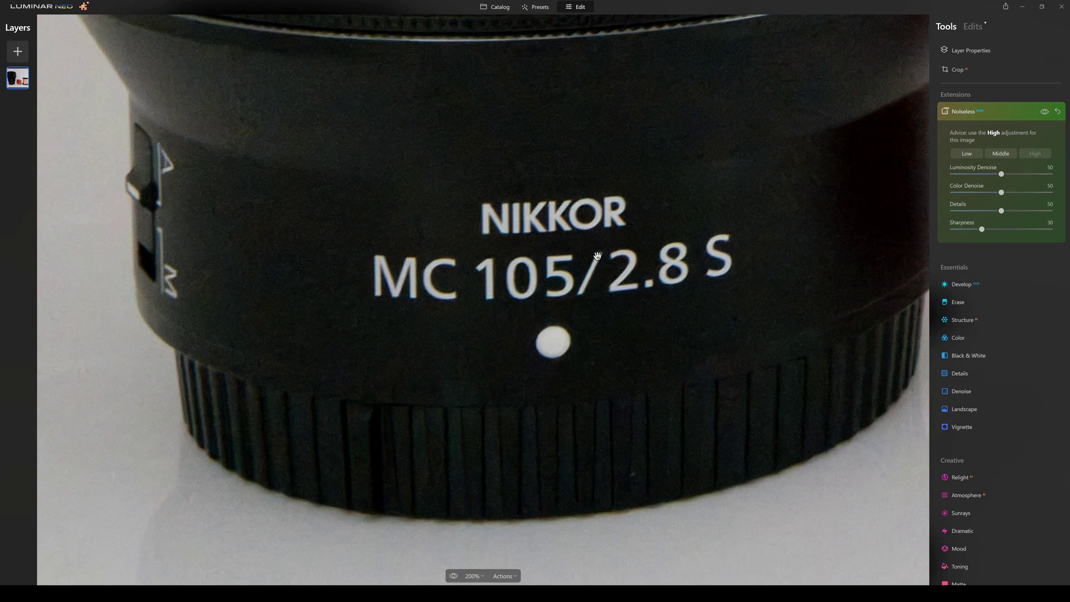
{"action": "left_click", "coordinate": [453, 576]}
{"action": "left_click", "coordinate": [453, 575]}
{"action": "left_click", "coordinate": [481, 577]}
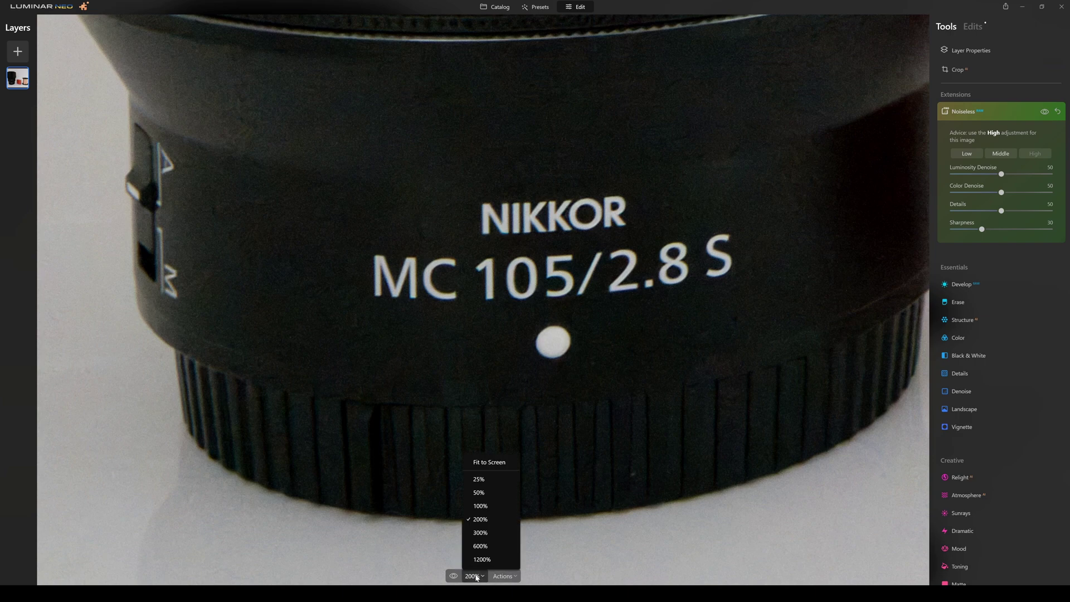
{"action": "left_click", "coordinate": [480, 506]}
{"action": "left_click_drag", "start_coordinate": [528, 251], "coordinate": [521, 347]}
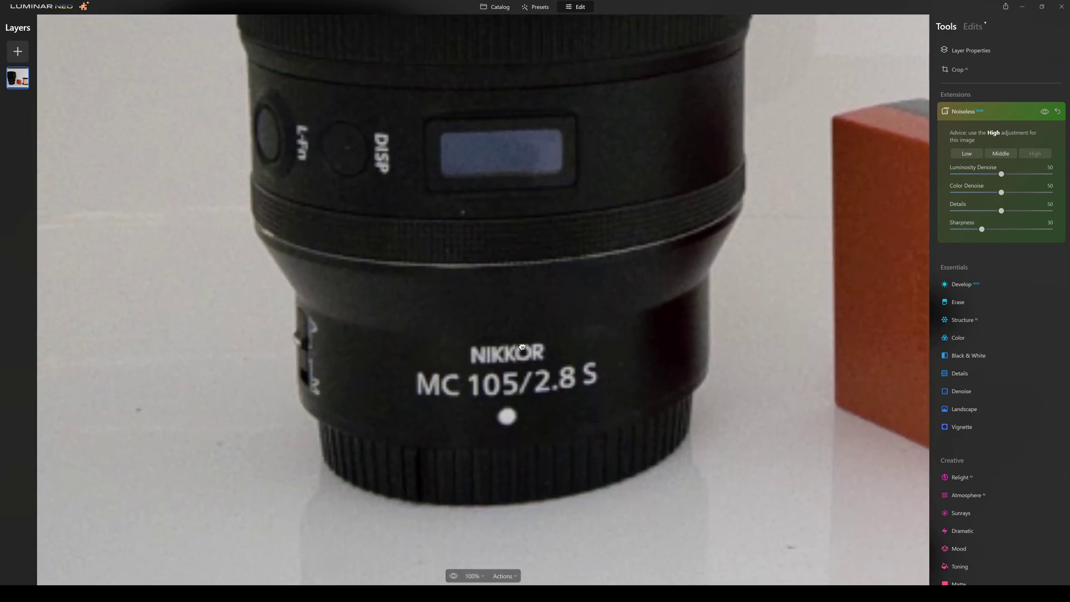
{"action": "left_click", "coordinate": [455, 577]}
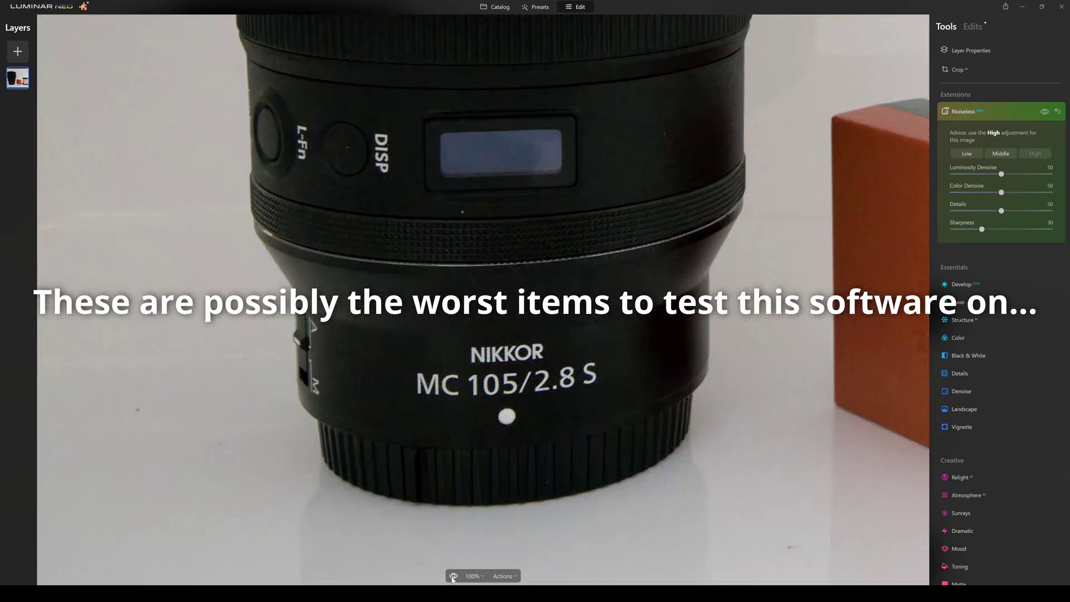
{"action": "scroll", "coordinate": [471, 406], "scroll_direction": "up", "scroll_amount": 7}
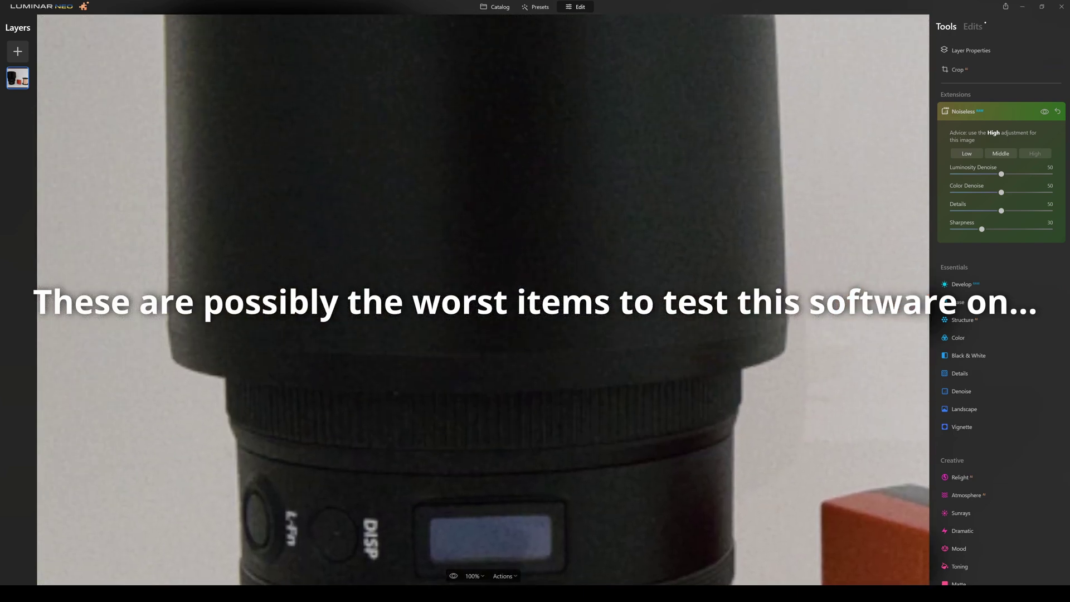
{"action": "left_click_drag", "start_coordinate": [462, 275], "coordinate": [459, 427]}
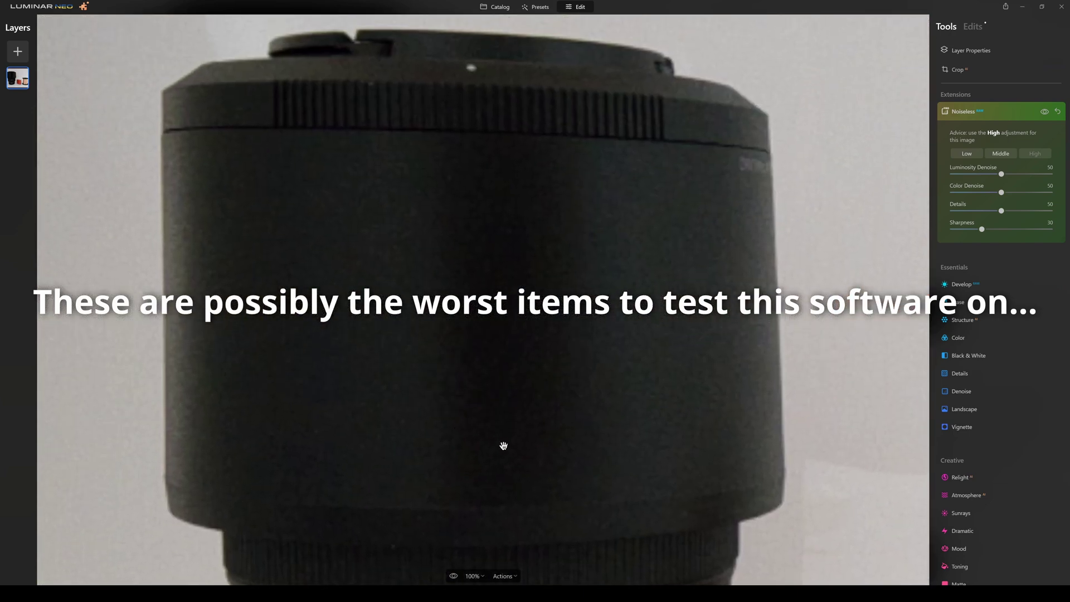
{"action": "left_click", "coordinate": [453, 577]}
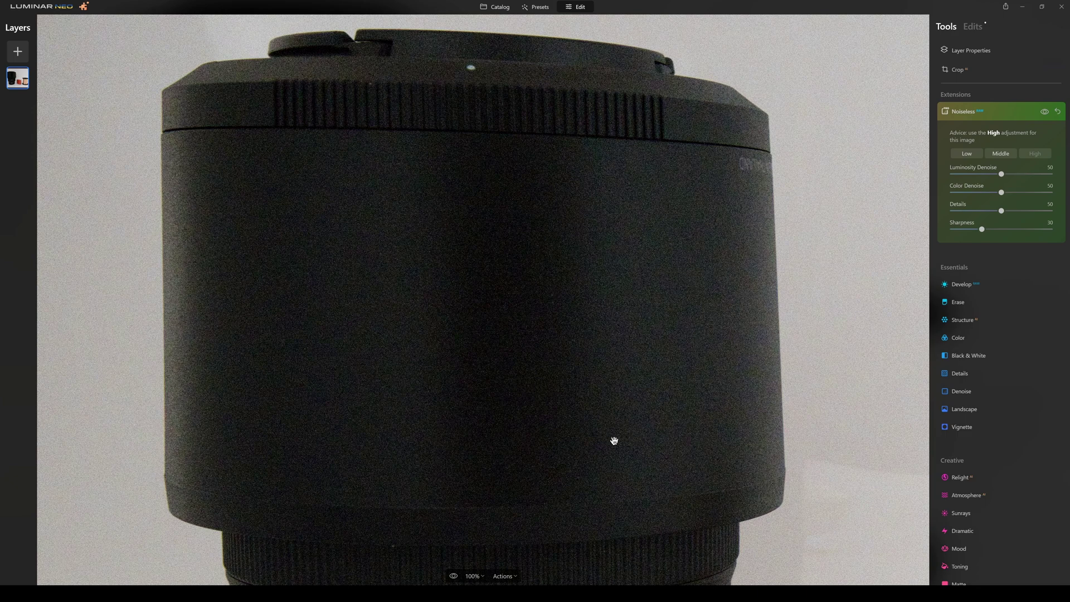
{"action": "left_click_drag", "start_coordinate": [581, 444], "coordinate": [689, 30]}
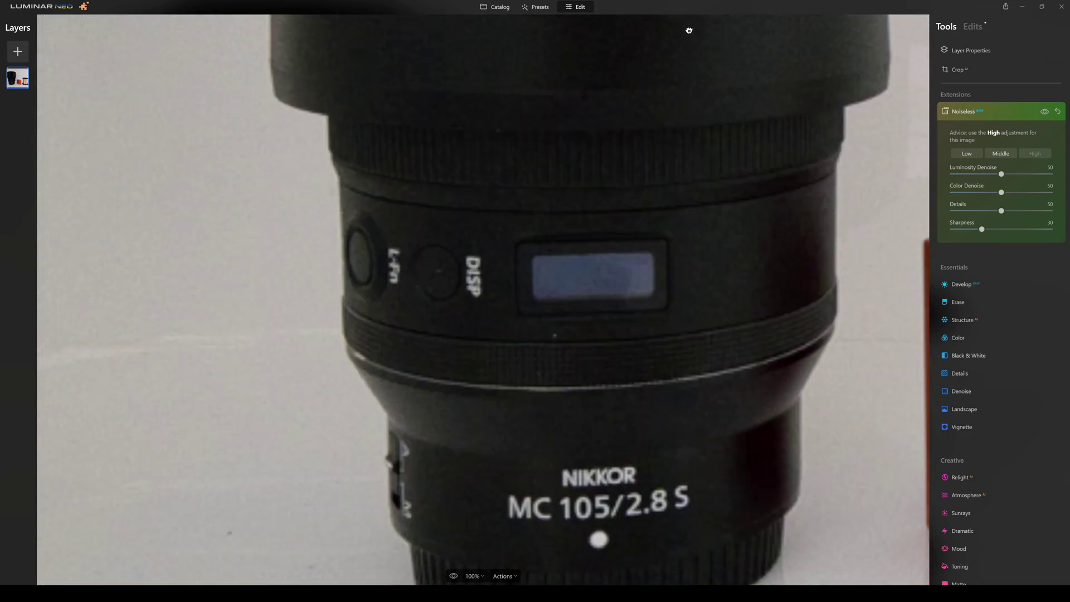
{"action": "left_click_drag", "start_coordinate": [593, 333], "coordinate": [564, 186]}
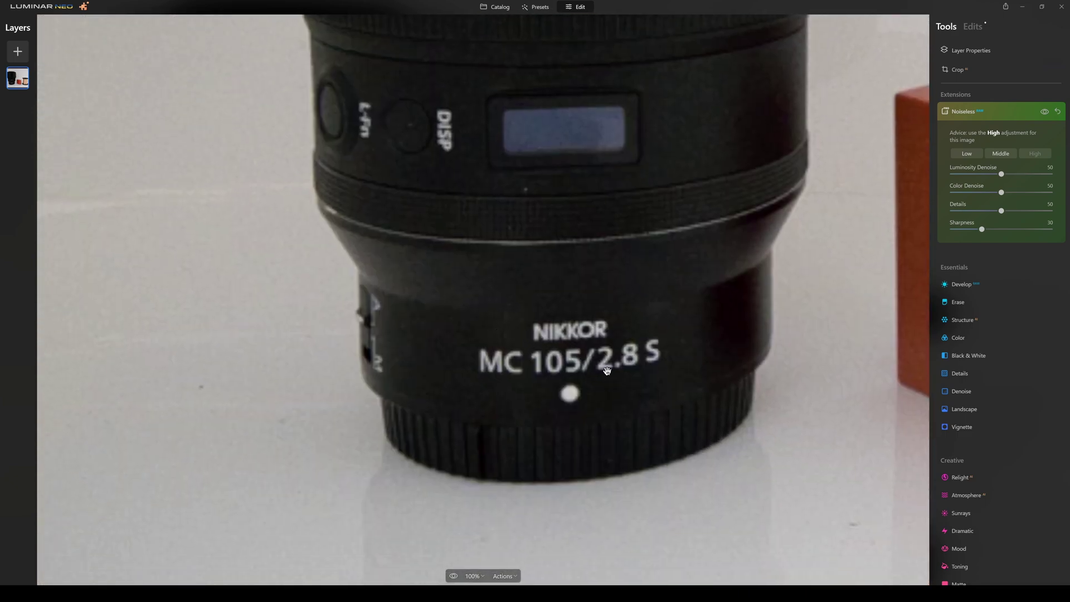
{"action": "left_click", "coordinate": [454, 578]}
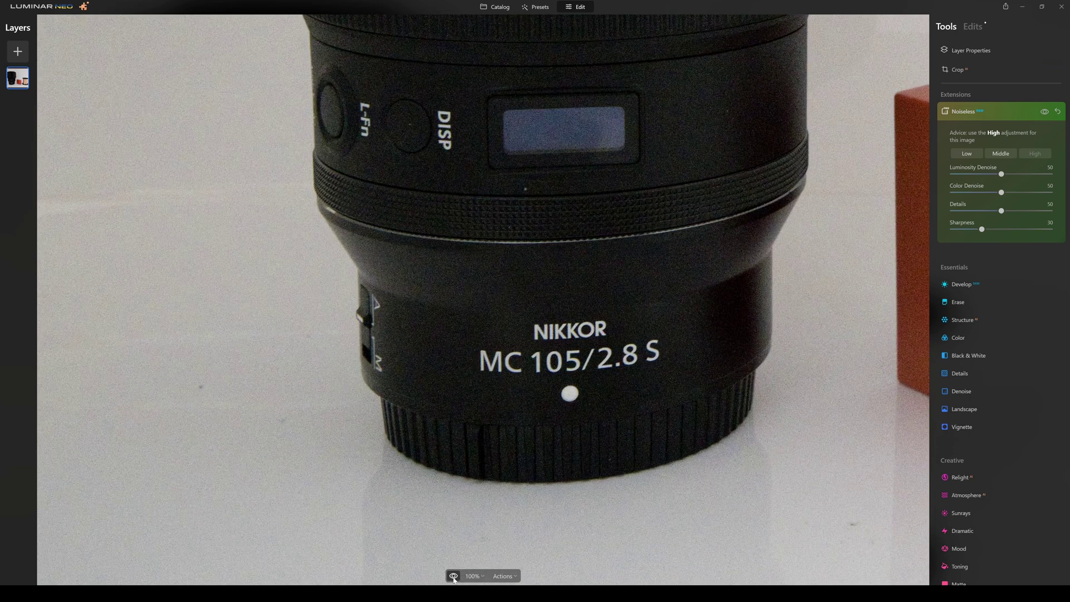
{"action": "left_click", "coordinate": [454, 578]}
{"action": "left_click", "coordinate": [454, 576]}
{"action": "left_click", "coordinate": [454, 577]}
{"action": "left_click", "coordinate": [453, 576]}
{"action": "left_click", "coordinate": [453, 576]}
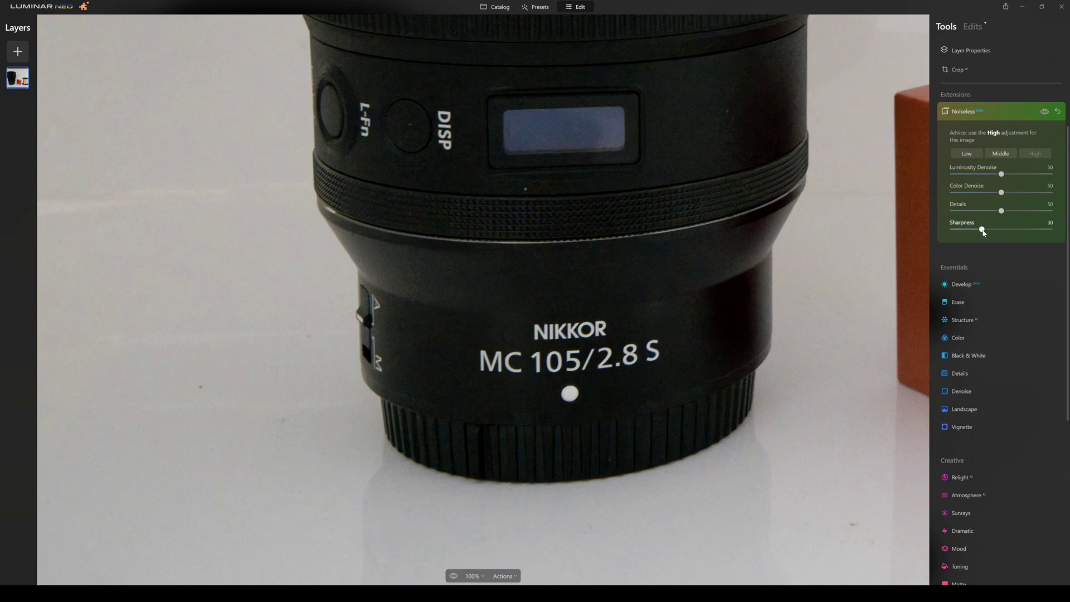
{"action": "left_click_drag", "start_coordinate": [983, 232], "coordinate": [1004, 232]}
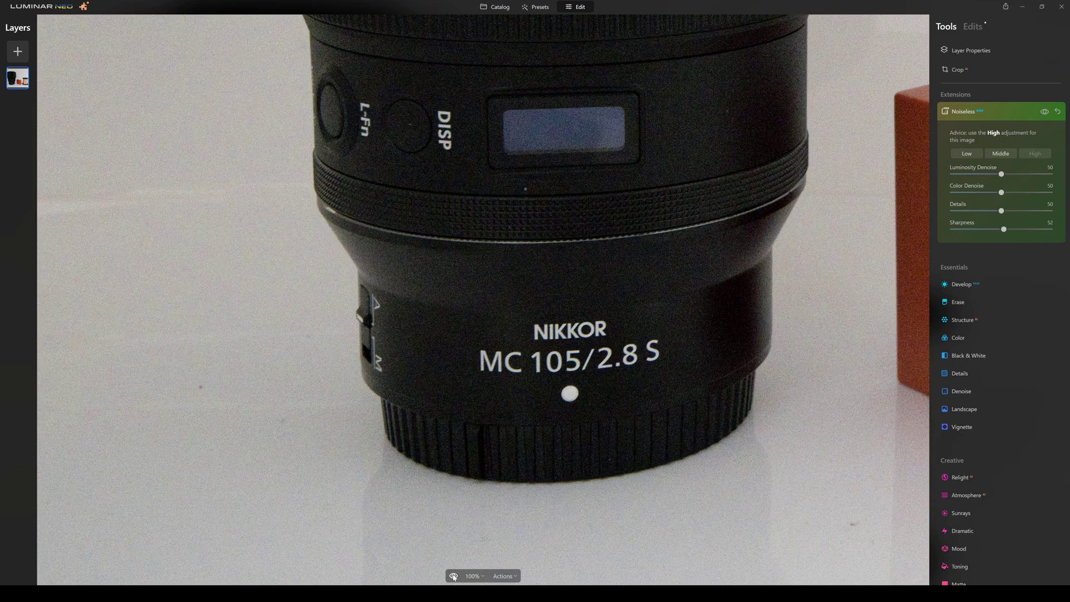
Raise Noiseless Sharpness from 52 to 77, comparing against the grainy original.
{"action": "left_click", "coordinate": [454, 576]}
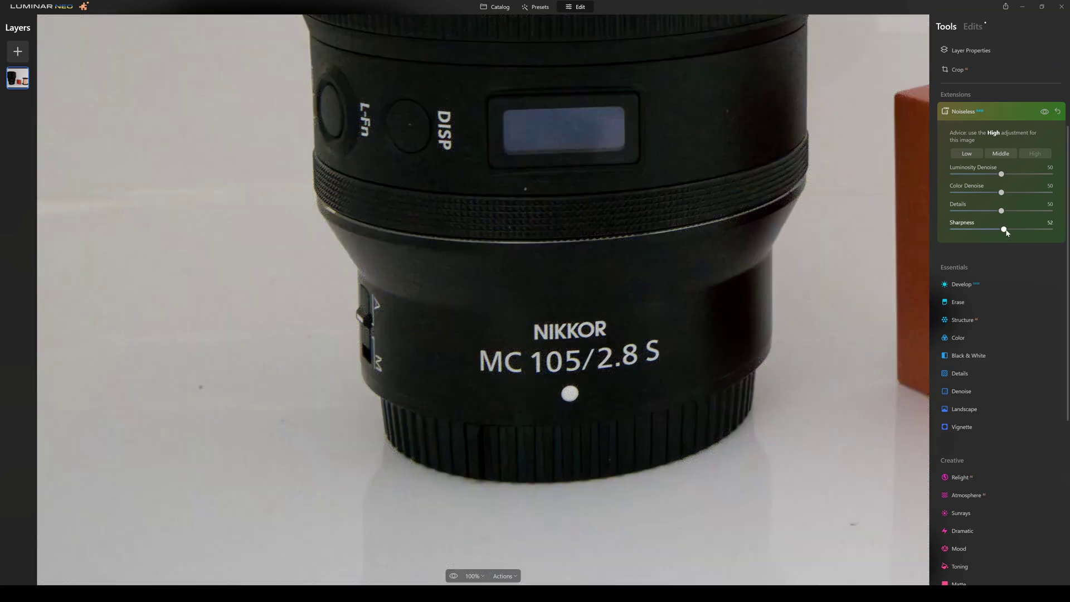
{"action": "left_click_drag", "start_coordinate": [1019, 229], "coordinate": [1028, 229]}
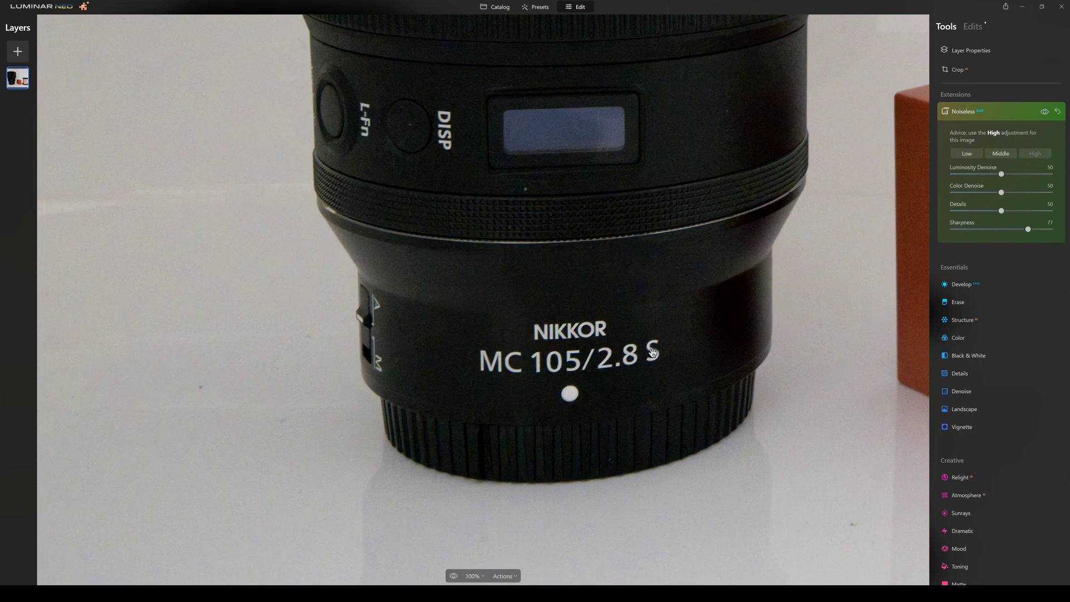
{"action": "left_click", "coordinate": [452, 577]}
{"action": "left_click", "coordinate": [450, 579]}
{"action": "left_click", "coordinate": [454, 578]}
Centre the orange block and spool and compare the denoised version with the original.
{"action": "left_click_drag", "start_coordinate": [717, 345], "coordinate": [142, 341]}
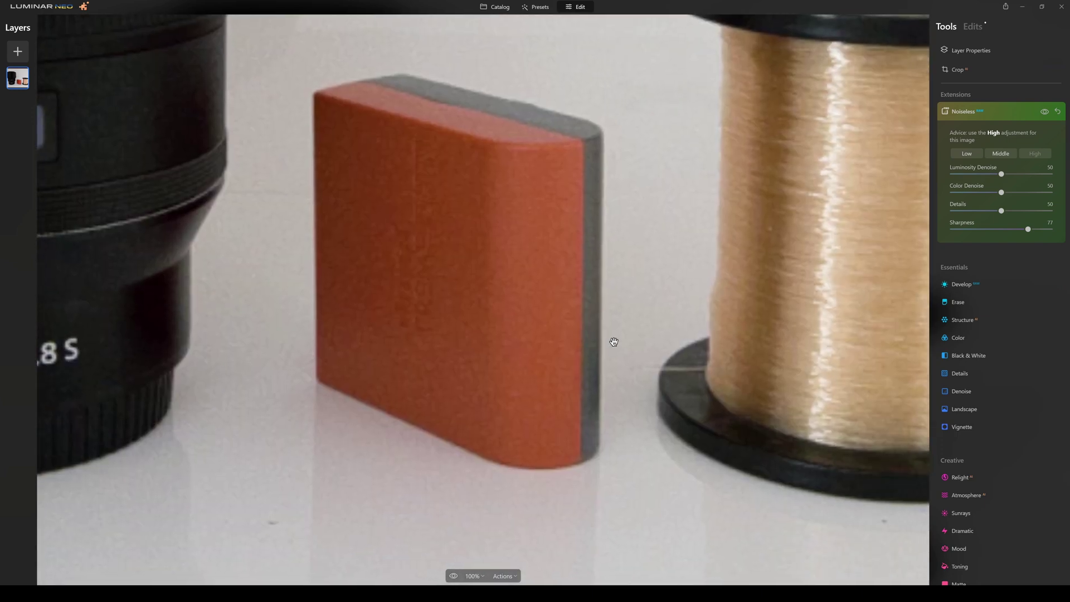
{"action": "left_click_drag", "start_coordinate": [726, 325], "coordinate": [565, 394]}
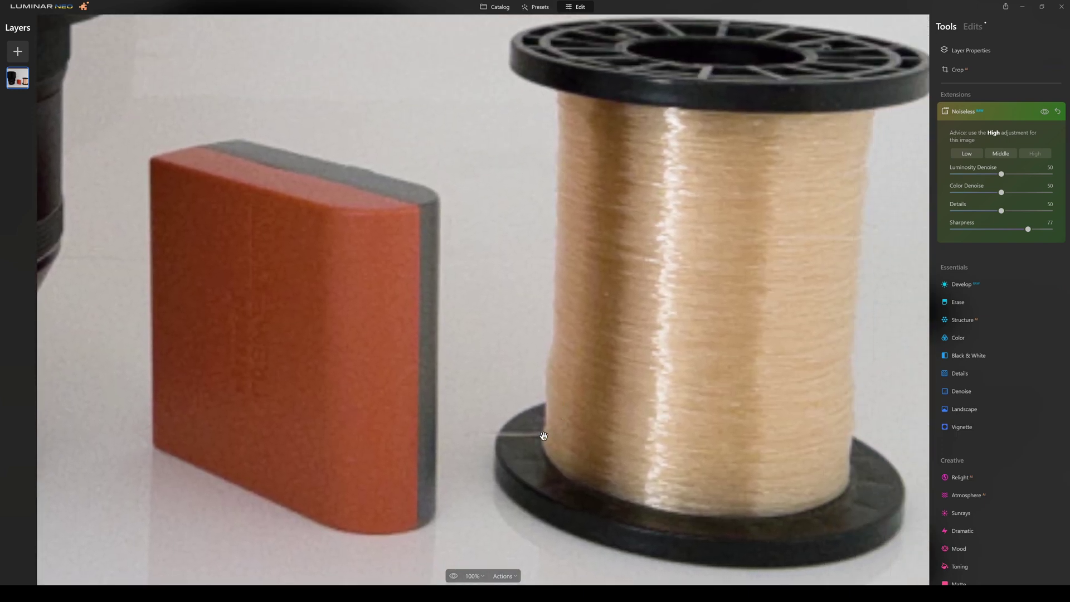
{"action": "left_click", "coordinate": [454, 576]}
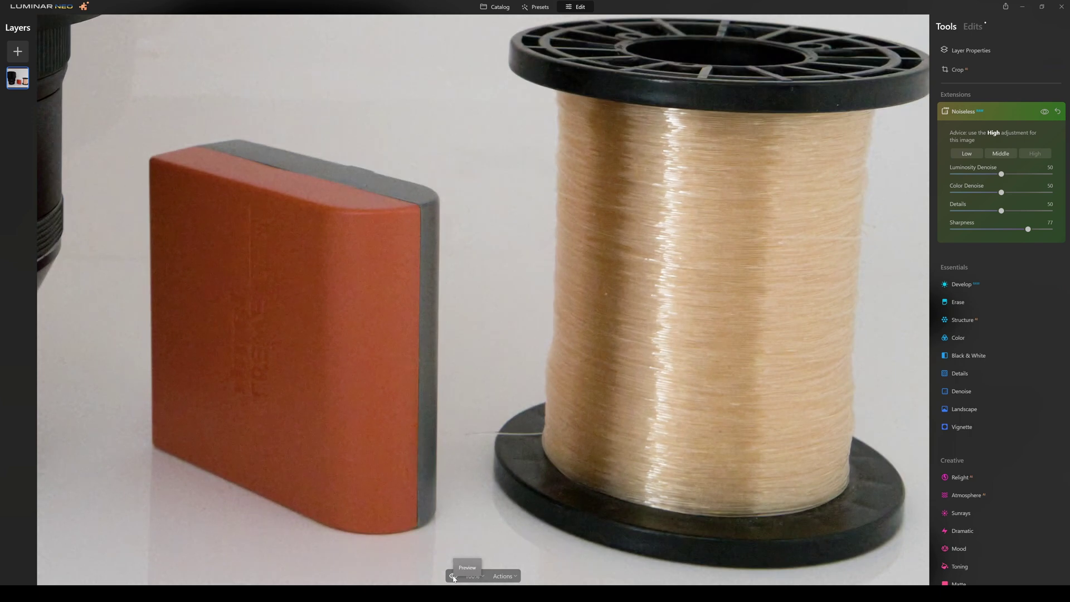
{"action": "left_click", "coordinate": [453, 577]}
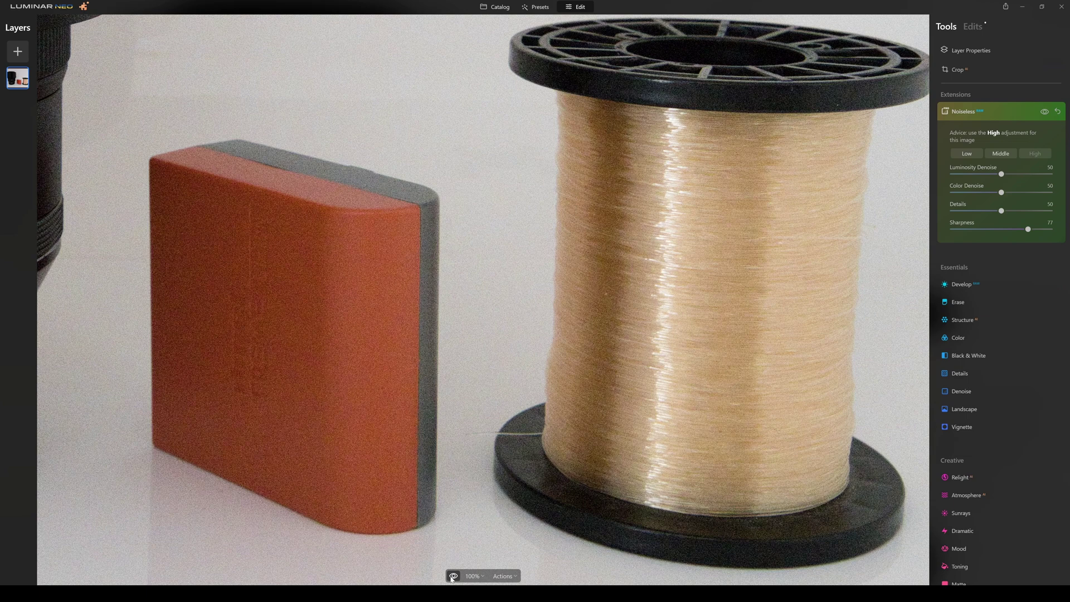
{"action": "left_click", "coordinate": [452, 577]}
{"action": "left_click", "coordinate": [454, 580]}
{"action": "left_click", "coordinate": [455, 578]}
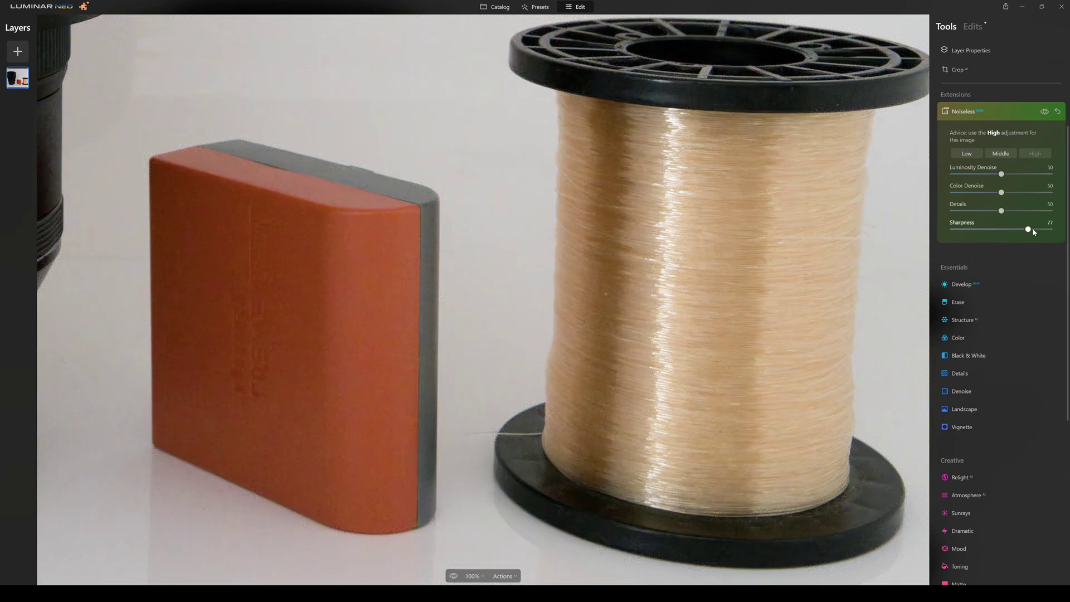
Push Sharpness to 100, compare with the noisy original, and start lowering Luminosity Denoise.
{"action": "left_click_drag", "start_coordinate": [1028, 232], "coordinate": [1057, 231]}
{"action": "left_click", "coordinate": [453, 577]}
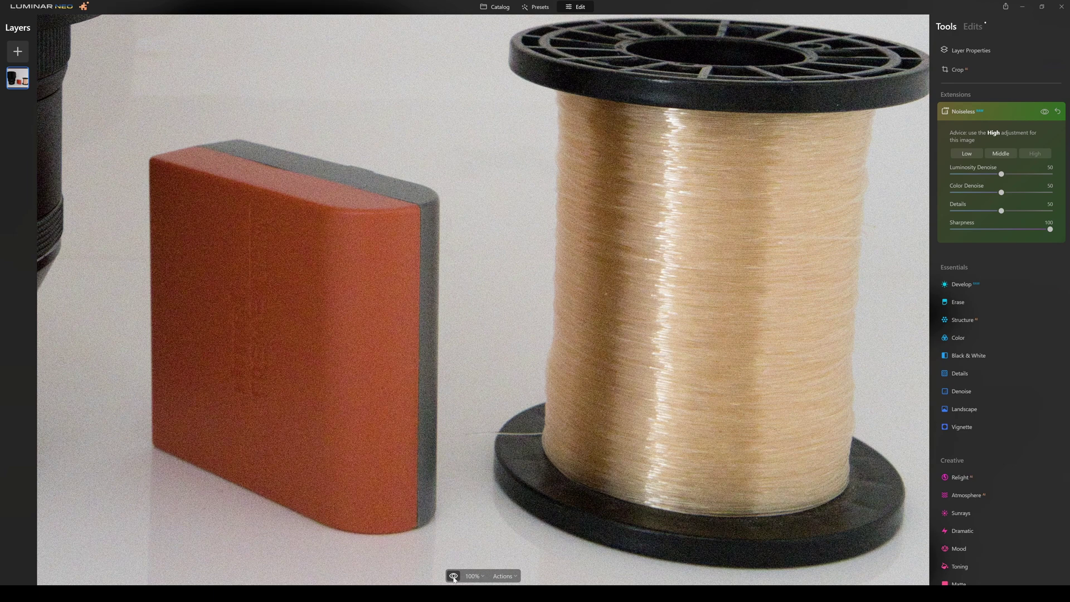
{"action": "left_click", "coordinate": [454, 577]}
{"action": "left_click", "coordinate": [453, 577]}
{"action": "left_click", "coordinate": [454, 576]}
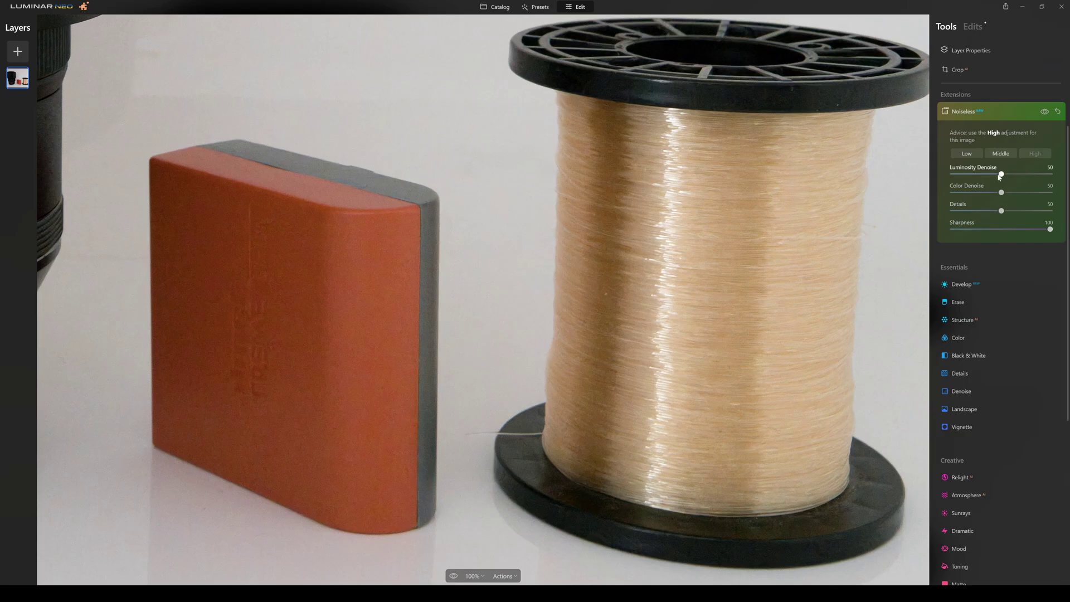
{"action": "left_click_drag", "start_coordinate": [997, 177], "coordinate": [989, 177]}
Try Luminosity Denoise from 11 to 25 and Color Denoise from 8 to 42, ending at 13 and 43.
{"action": "left_click_drag", "start_coordinate": [989, 174], "coordinate": [964, 176]}
{"action": "left_click_drag", "start_coordinate": [964, 175], "coordinate": [983, 193]}
{"action": "left_click_drag", "start_coordinate": [974, 192], "coordinate": [960, 191]}
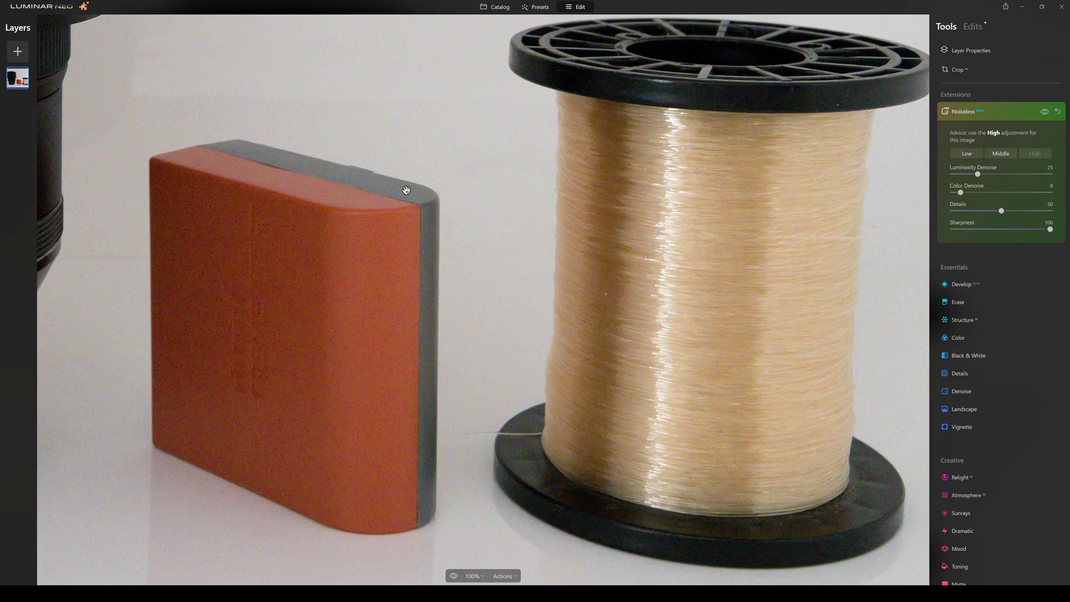
{"action": "left_click_drag", "start_coordinate": [960, 192], "coordinate": [994, 194]}
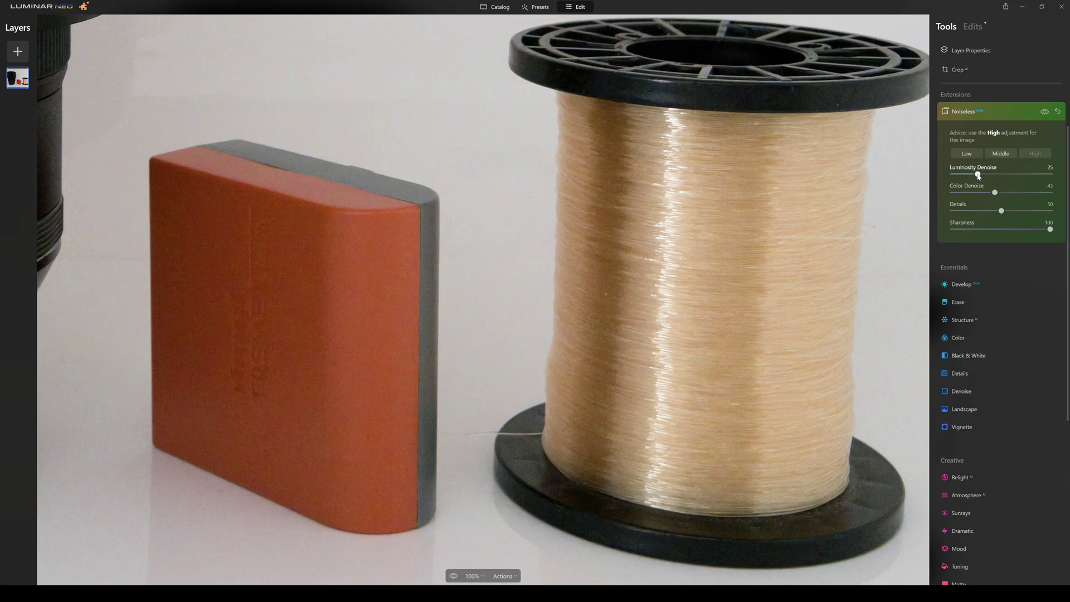
{"action": "left_click_drag", "start_coordinate": [978, 177], "coordinate": [969, 176]}
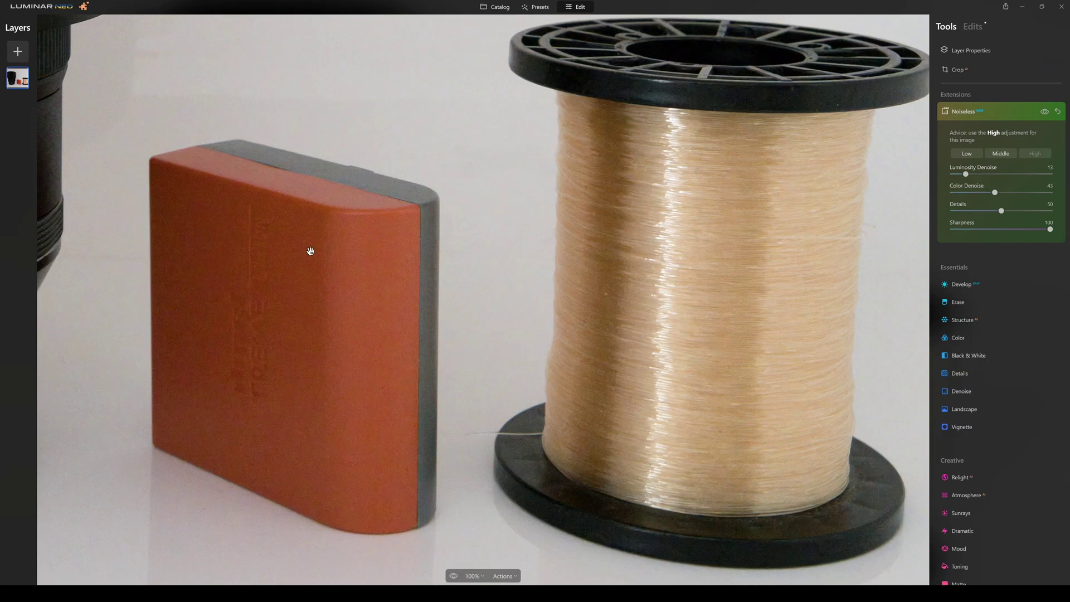
{"action": "left_click_drag", "start_coordinate": [379, 284], "coordinate": [508, 208]}
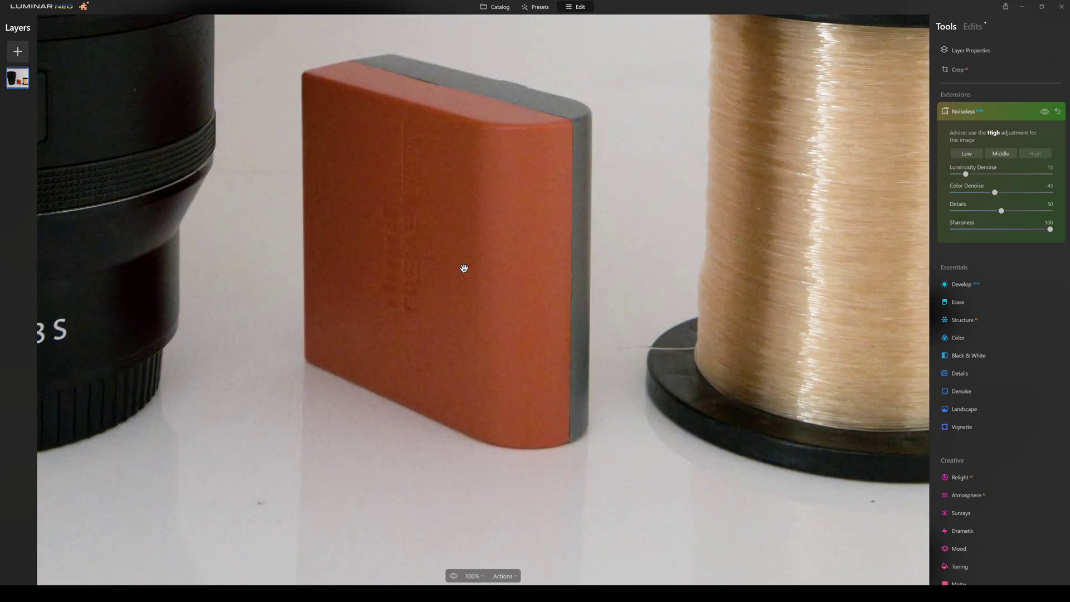
Test Luminosity Denoise and Details at 100, settle on 37 and 45, then fit the photo.
{"action": "left_click_drag", "start_coordinate": [351, 215], "coordinate": [774, 158]}
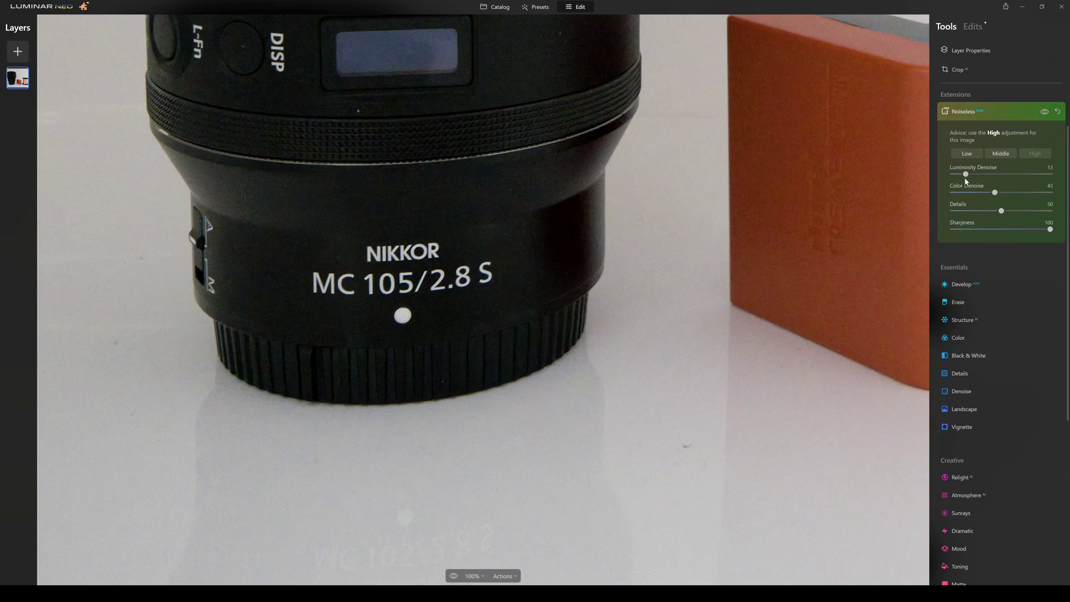
{"action": "left_click_drag", "start_coordinate": [966, 175], "coordinate": [993, 175]}
{"action": "left_click_drag", "start_coordinate": [1049, 174], "coordinate": [1054, 175]}
{"action": "left_click_drag", "start_coordinate": [1047, 175], "coordinate": [993, 174]}
{"action": "left_click_drag", "start_coordinate": [1001, 211], "coordinate": [1051, 211]}
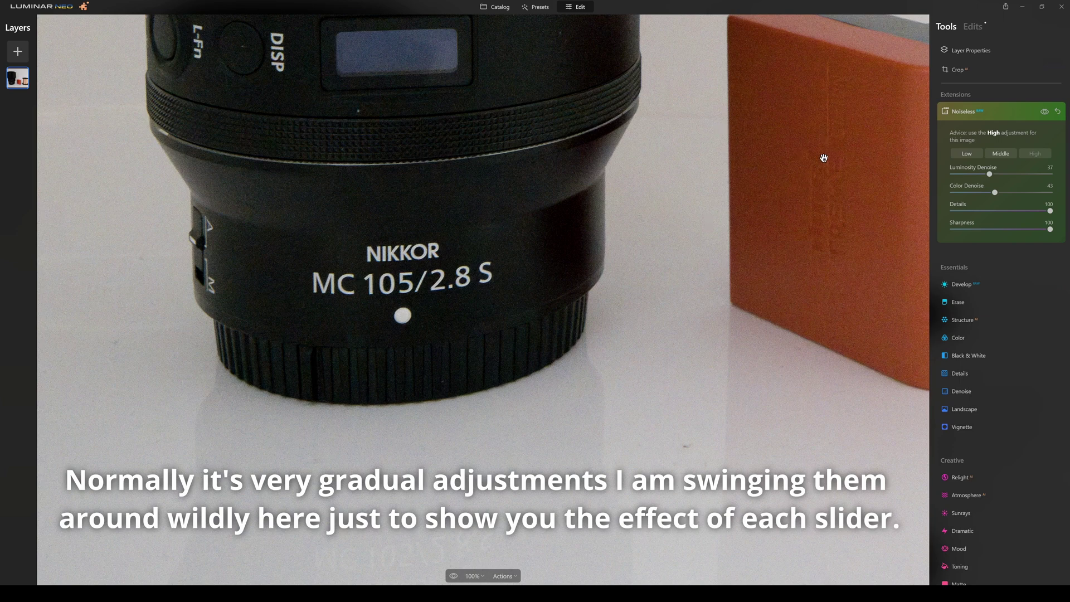
{"action": "left_click_drag", "start_coordinate": [886, 174], "coordinate": [365, 200]}
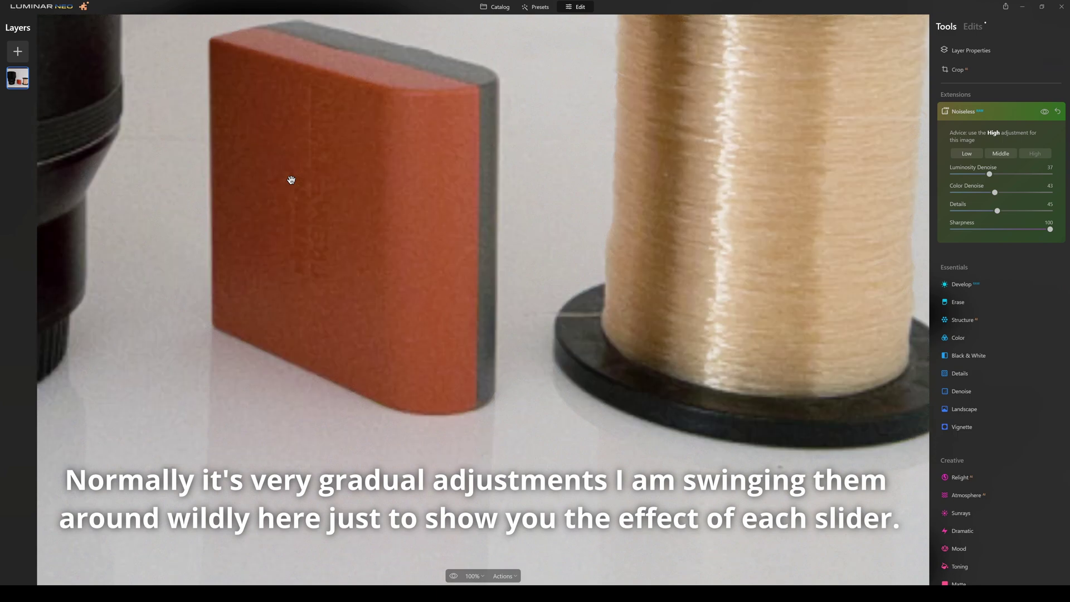
{"action": "key", "text": "ctrl+0"}
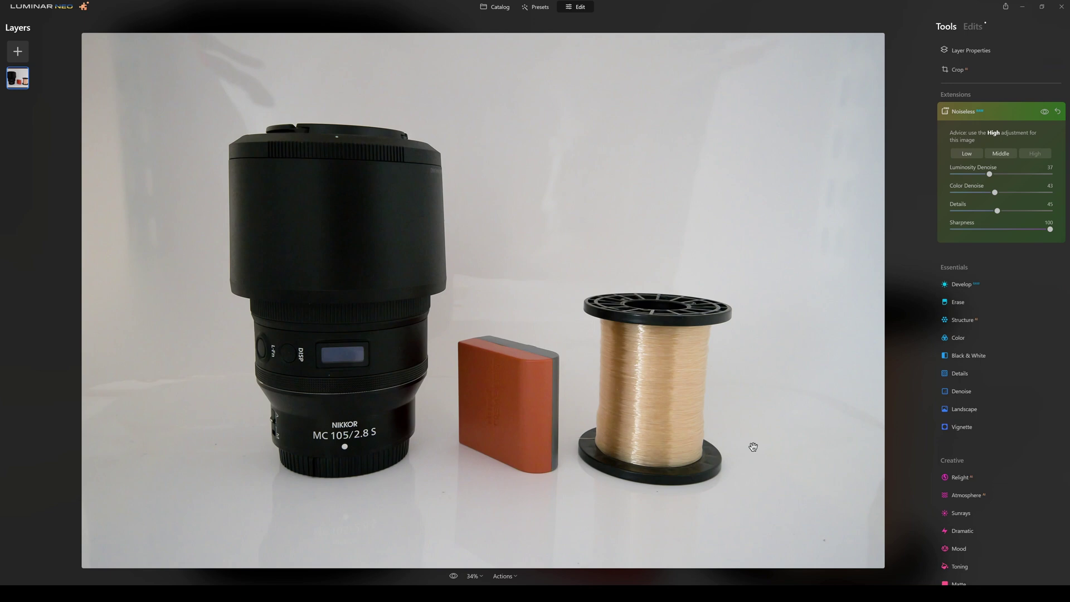
Flip repeatedly between the noisy original and the denoised edit, then bring up Structure adjustments.
{"action": "left_click", "coordinate": [453, 577]}
{"action": "left_click", "coordinate": [453, 577]}
{"action": "left_click", "coordinate": [453, 577]}
{"action": "left_click", "coordinate": [453, 577]}
{"action": "left_click", "coordinate": [453, 577]}
{"action": "left_click", "coordinate": [452, 577]}
{"action": "left_click", "coordinate": [453, 576]}
{"action": "left_click", "coordinate": [454, 577]}
{"action": "left_click", "coordinate": [969, 318]}
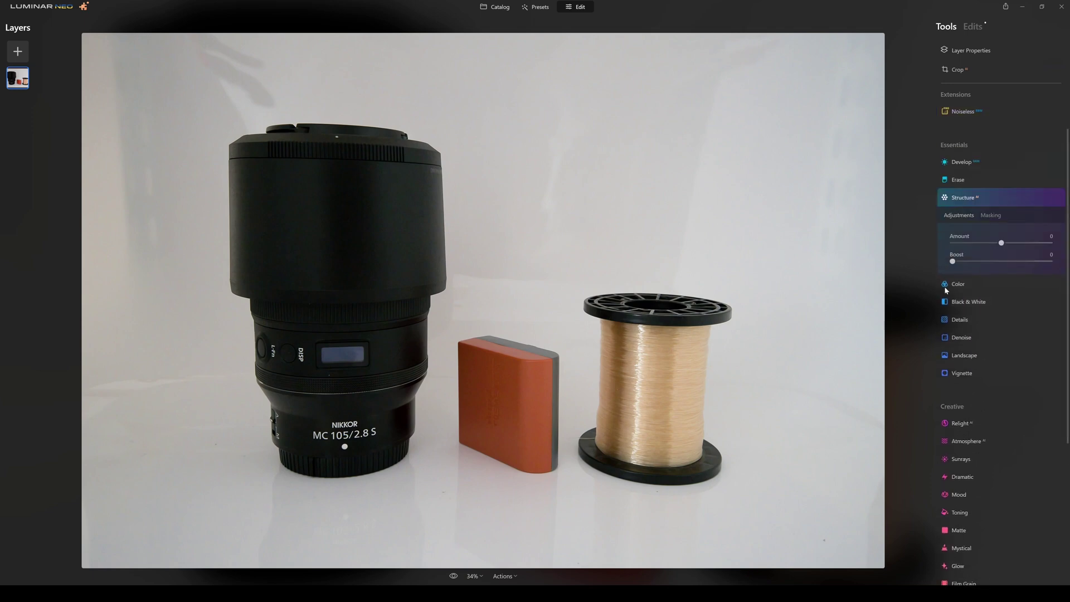
Raise the Structure Amount to 64, leaving Boost at 0.
{"action": "left_click_drag", "start_coordinate": [1002, 243], "coordinate": [1034, 244]}
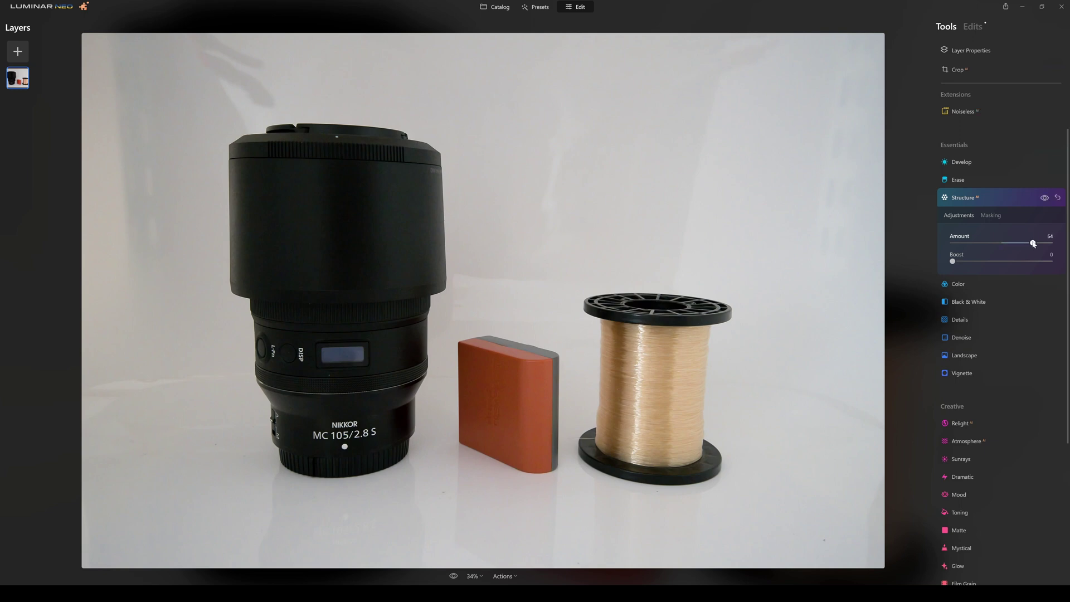